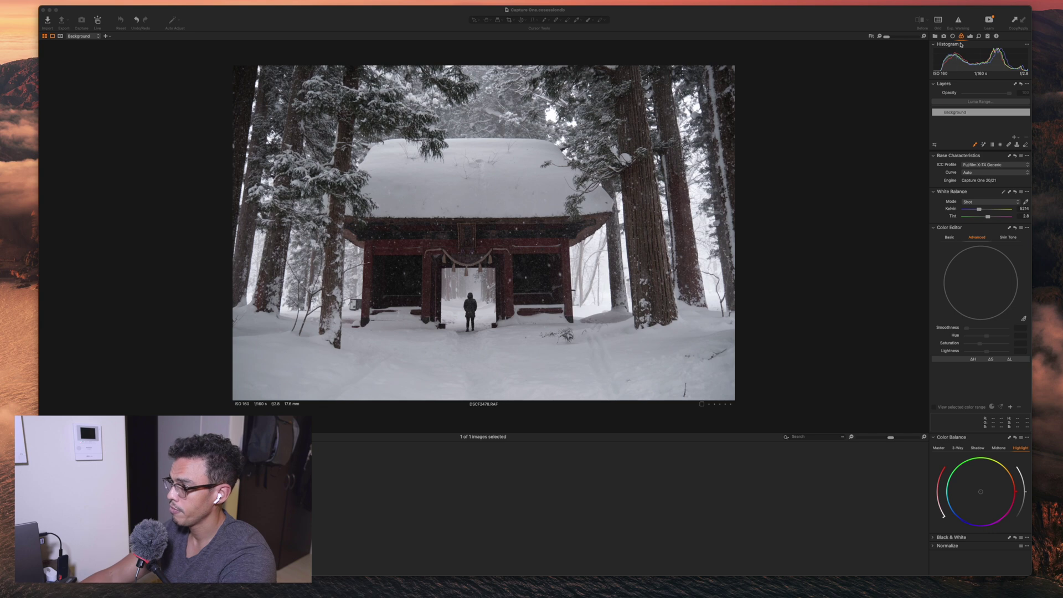
# Step: Set the base characteristics curve to Fujifilm PROVIA (STANDARD)
pyautogui.click(1007, 176)
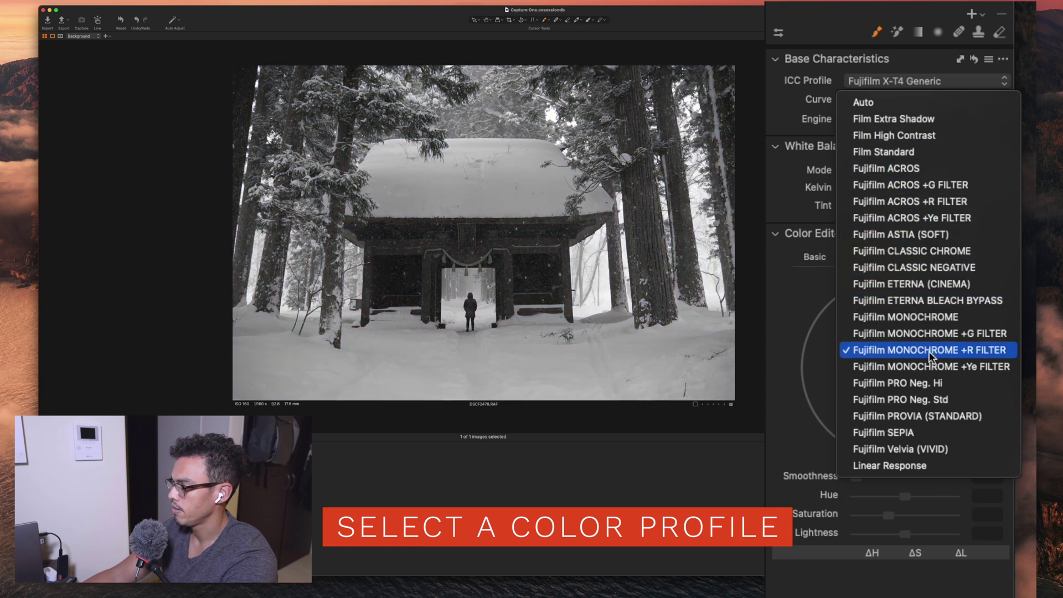
pyautogui.click(940, 414)
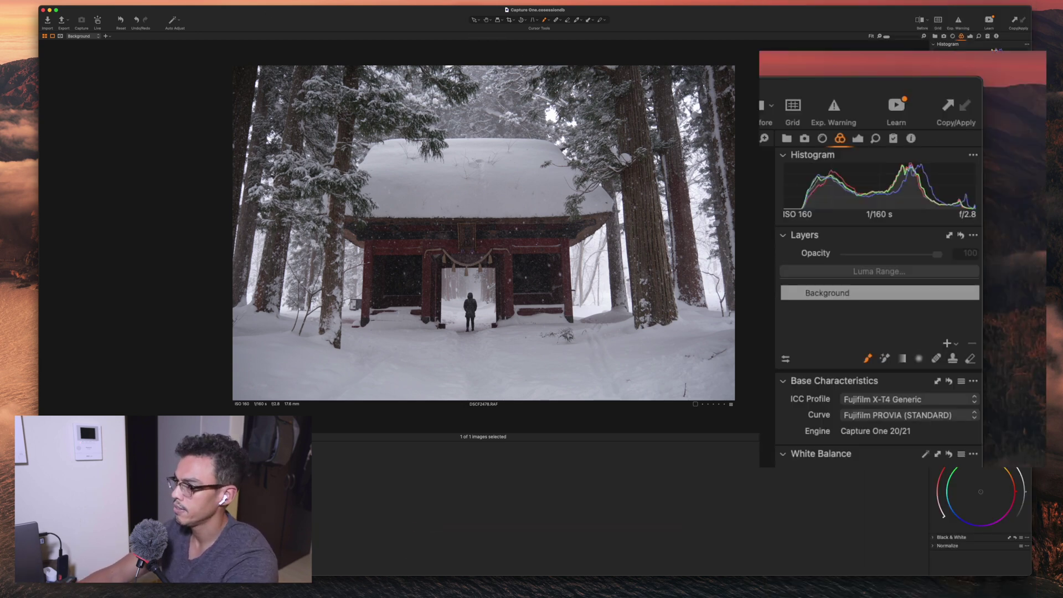
# Step: Add a new filled adjustment layer, name it Exposure, and bring up the exposure adjustment tools
pyautogui.click(949, 344)
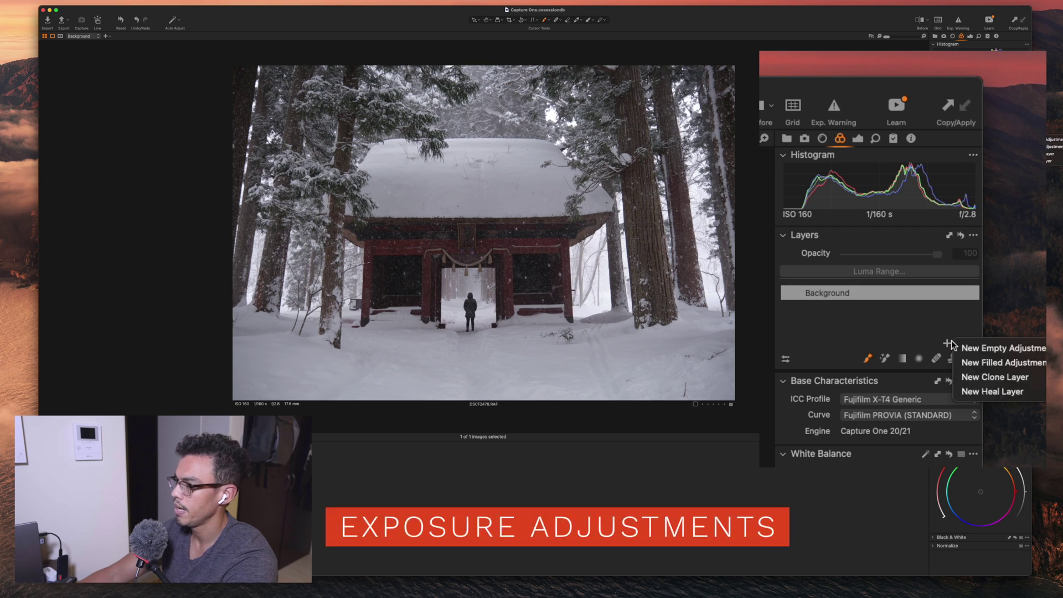
pyautogui.click(991, 362)
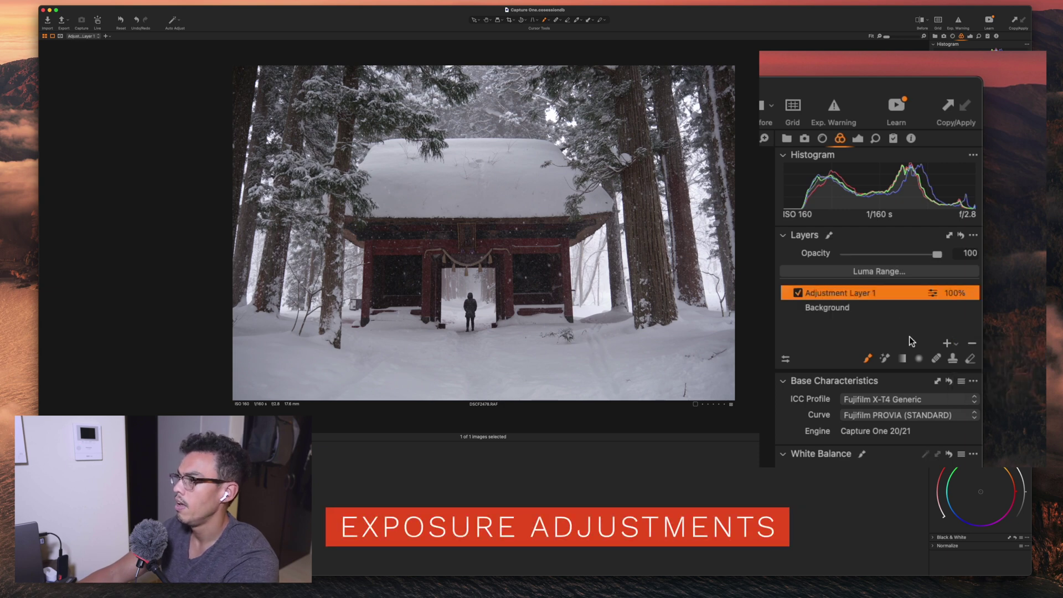
pyautogui.doubleClick(877, 299)
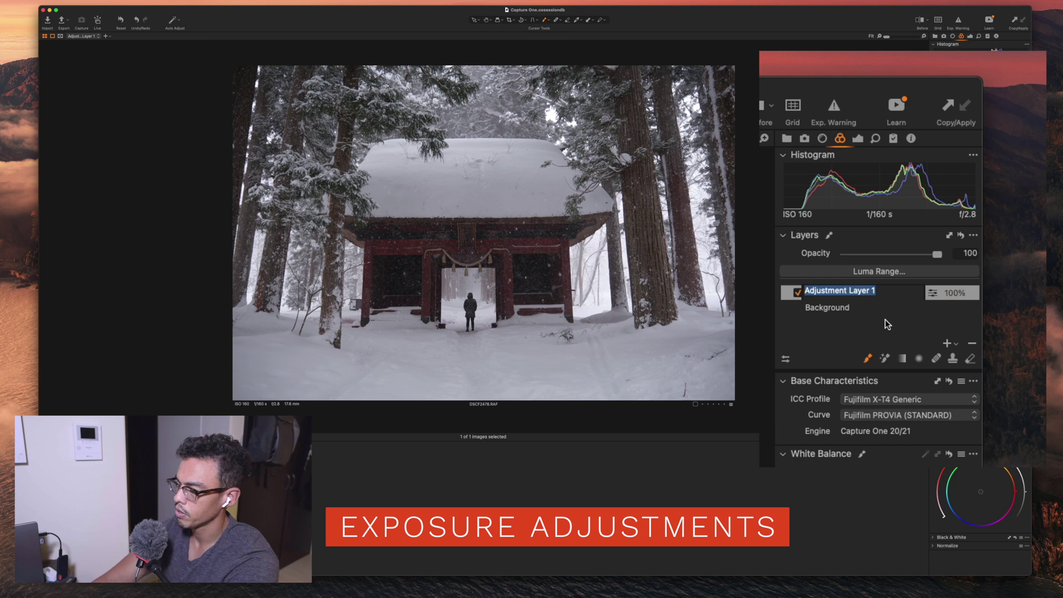
pyautogui.write('Exposure')
pyautogui.press('Return')
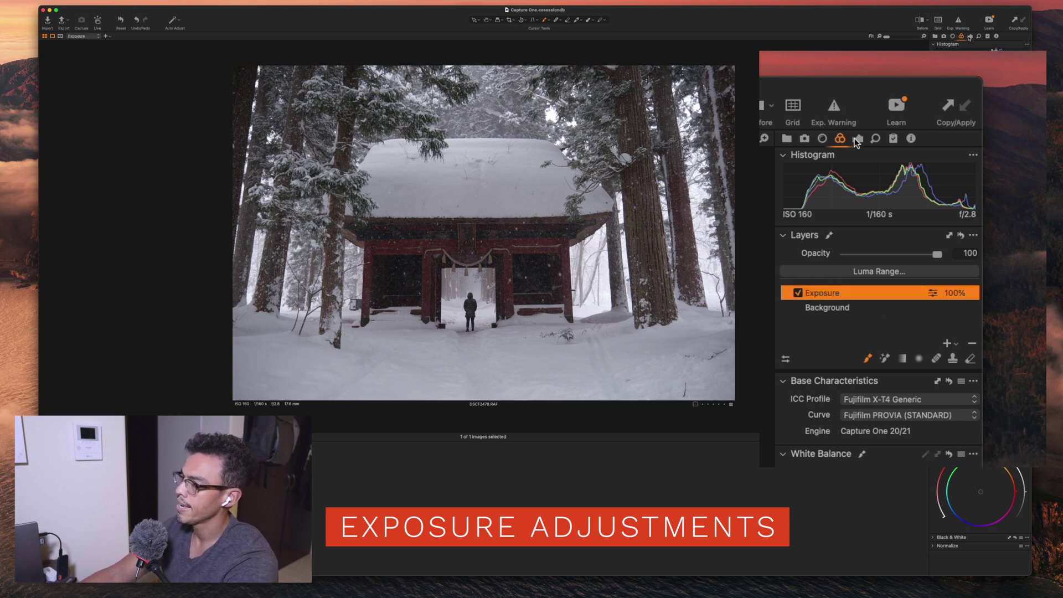
pyautogui.click(969, 37)
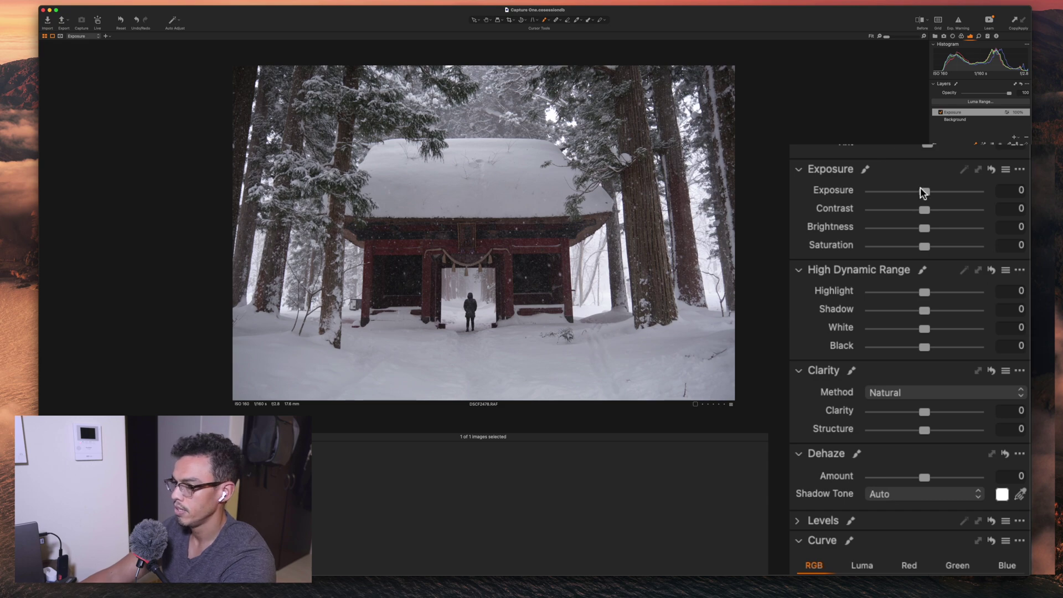
pyautogui.moveTo(923, 191); pyautogui.dragTo(966, 191)
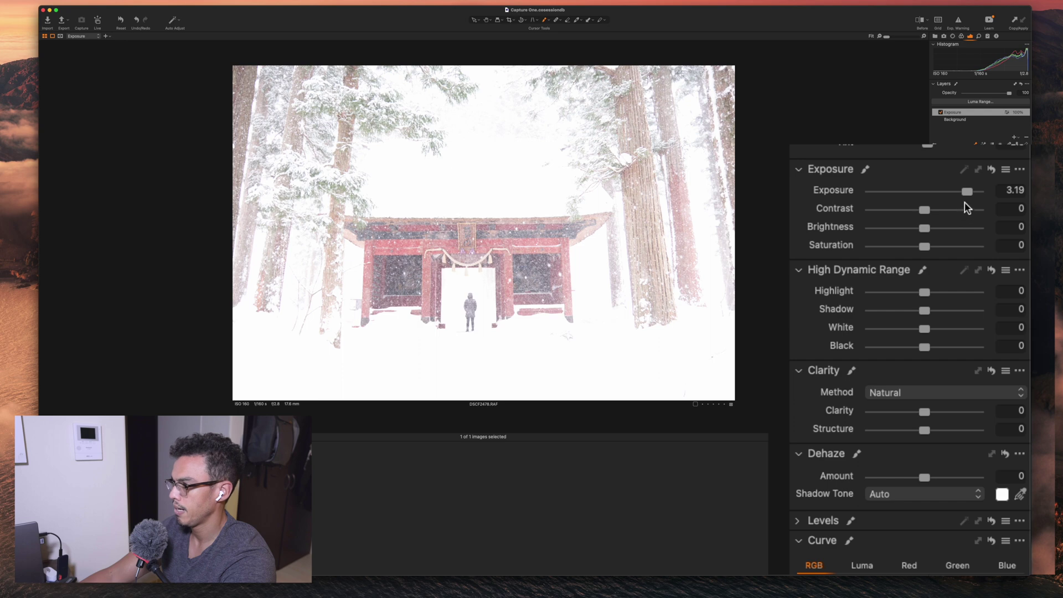
pyautogui.moveTo(966, 191); pyautogui.dragTo(817, 198)
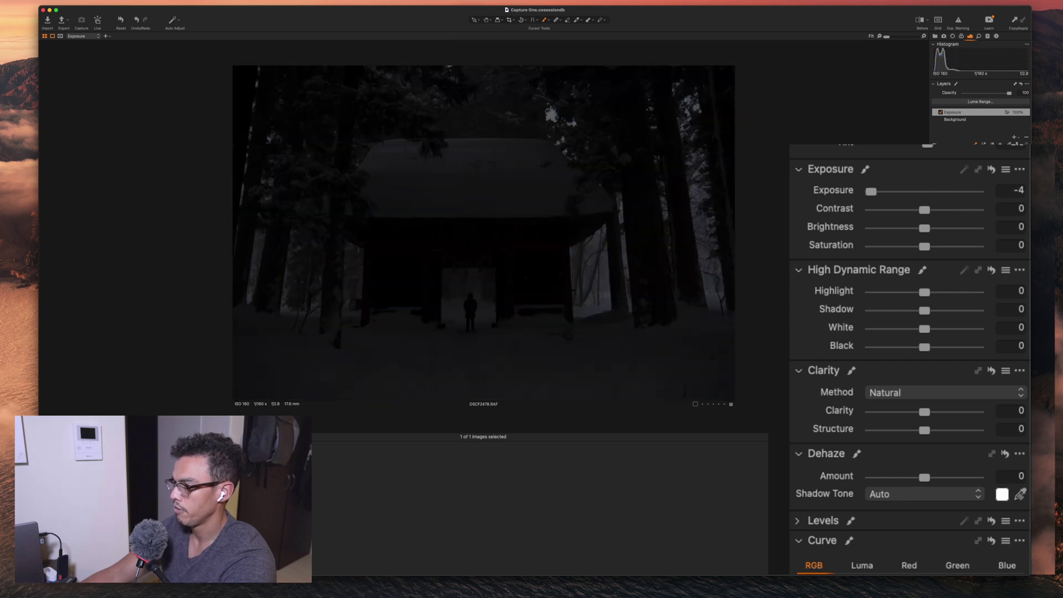
pyautogui.doubleClick(872, 191)
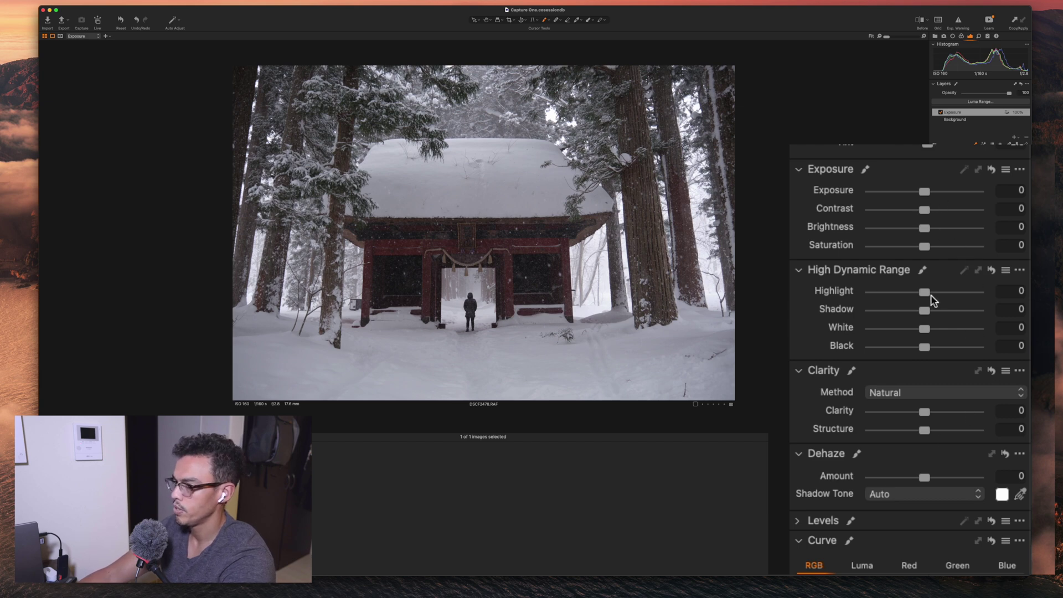
# Step: On the Exposure layer, set Highlight to 26, White to -4, Exposure to 0.28 and Shadow to 13
pyautogui.moveTo(925, 293); pyautogui.dragTo(947, 297)
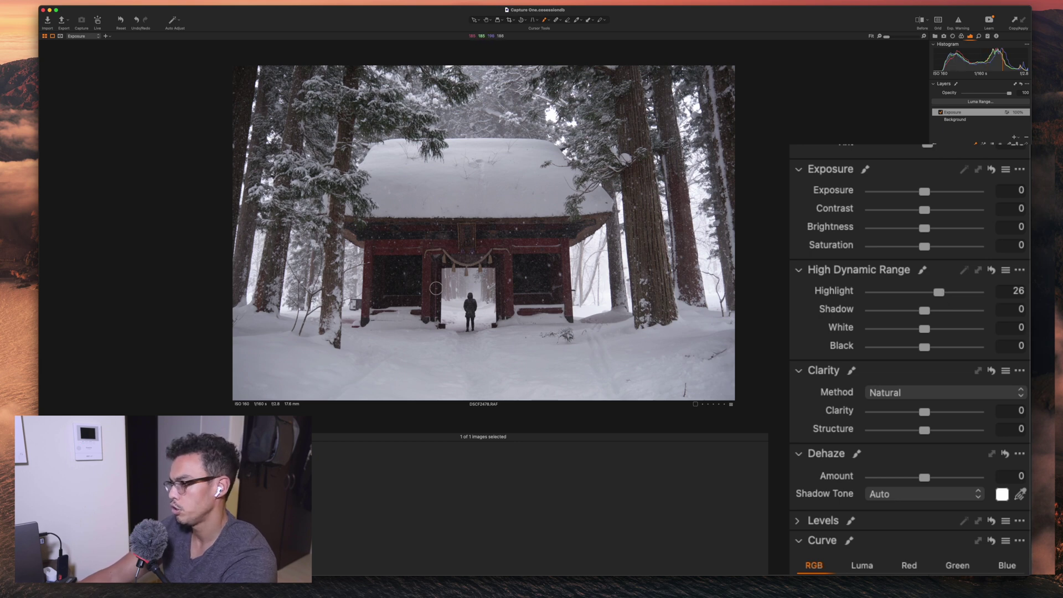
pyautogui.moveTo(927, 416)
pyautogui.mouseDown()
pyautogui.moveTo(916, 415)
pyautogui.moveTo(932, 419)
pyautogui.mouseUp()
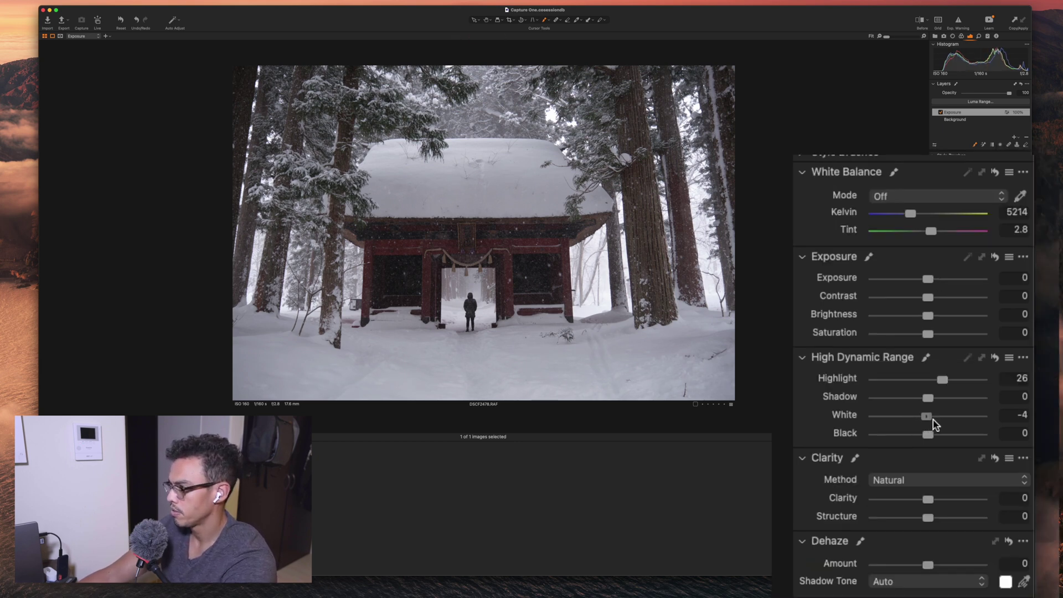
pyautogui.moveTo(926, 278); pyautogui.dragTo(930, 278)
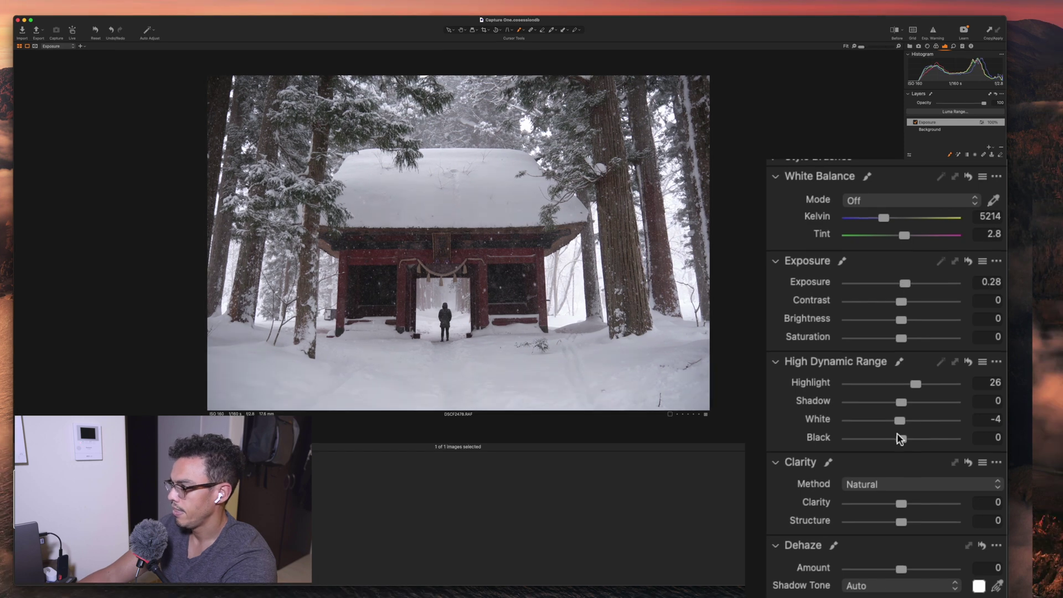
pyautogui.moveTo(896, 404); pyautogui.dragTo(902, 405)
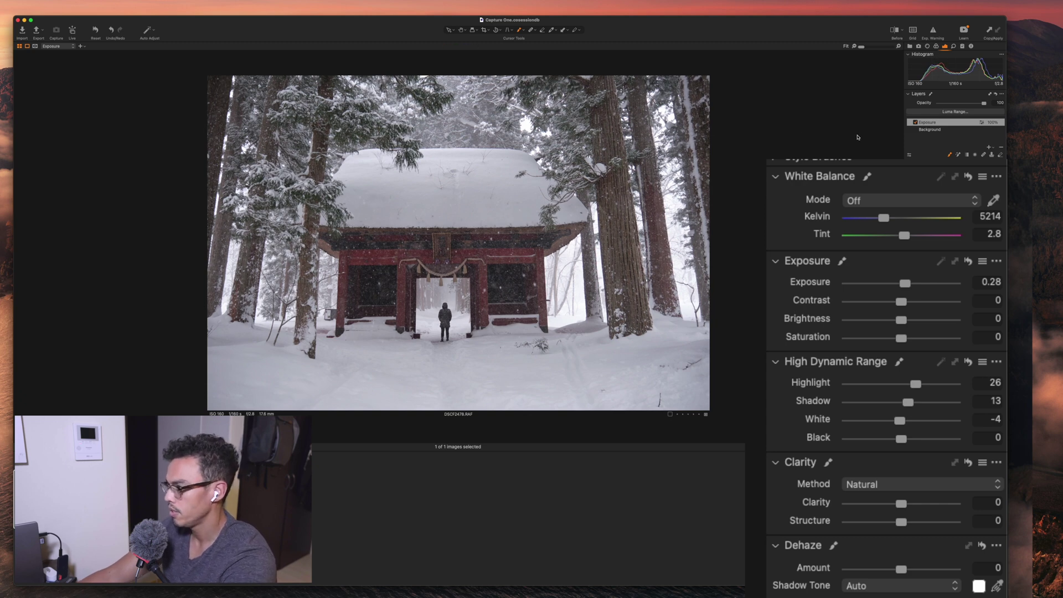
# Step: Lower the Exposure layer's Clarity to -17 and set the Dehaze amount to 1
pyautogui.moveTo(895, 504)
pyautogui.mouseDown()
pyautogui.moveTo(884, 503)
pyautogui.moveTo(941, 503)
pyautogui.moveTo(861, 511)
pyautogui.moveTo(889, 514)
pyautogui.mouseUp()
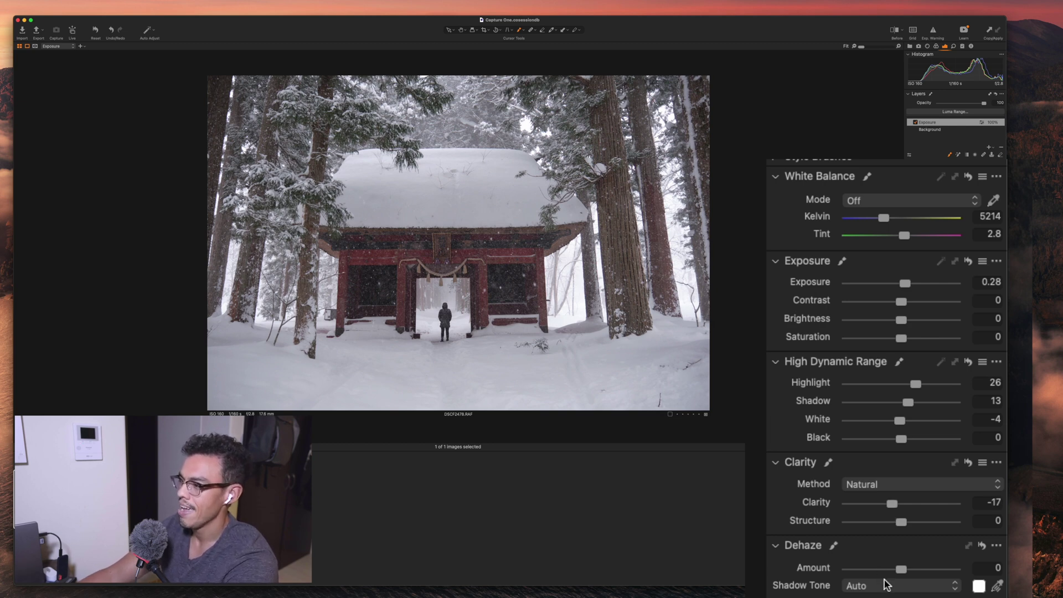
pyautogui.moveTo(901, 569); pyautogui.dragTo(901, 573)
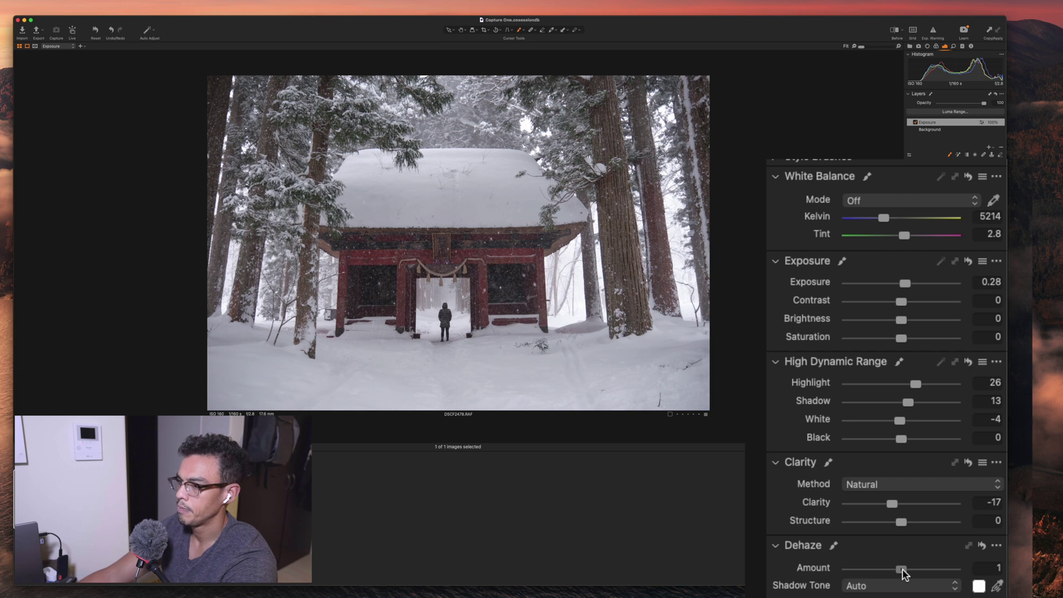
# Step: Add four points along the RGB curve, in the highlights, midtones, shadows and deep shadows
pyautogui.scroll(-10, 874, 388)
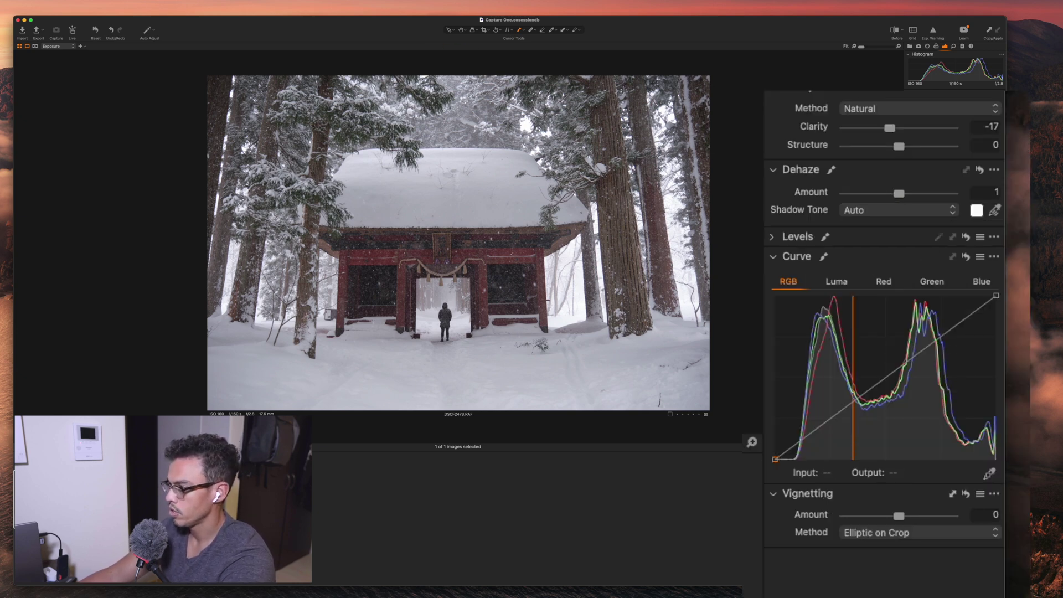
pyautogui.click(941, 337)
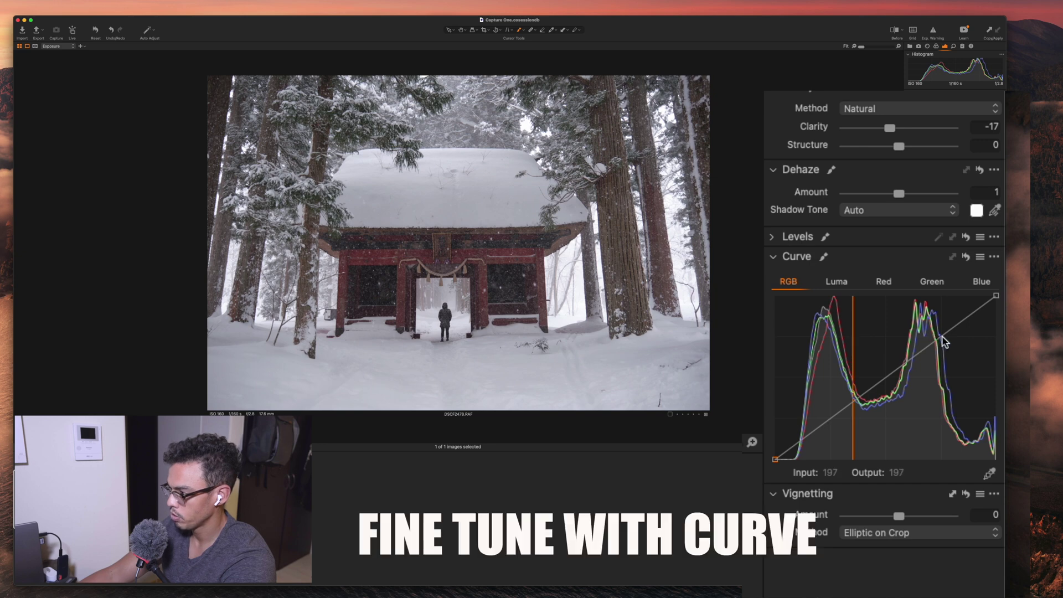
pyautogui.click(887, 380)
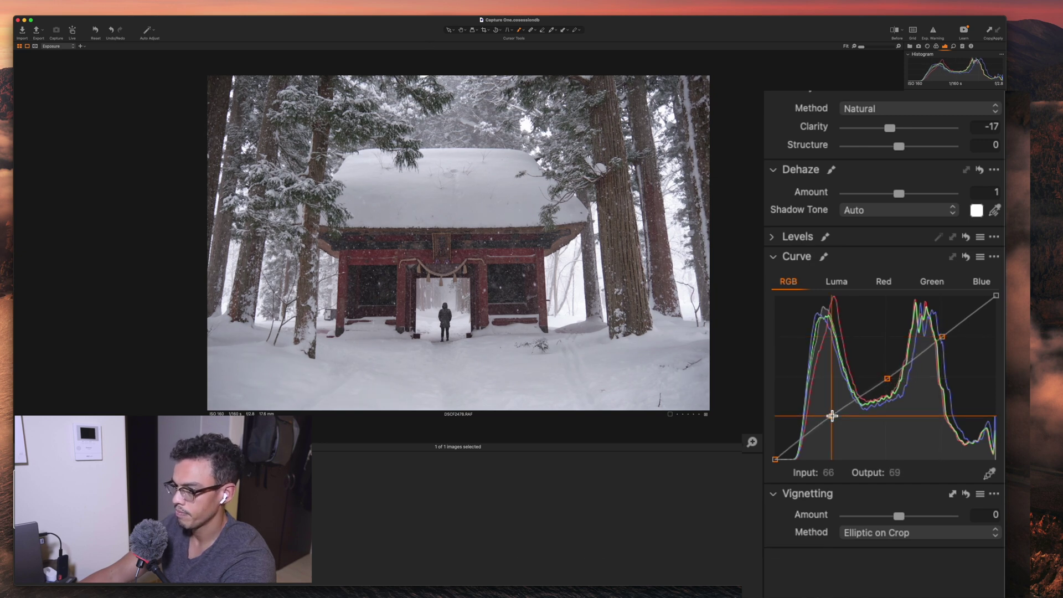
pyautogui.click(831, 420)
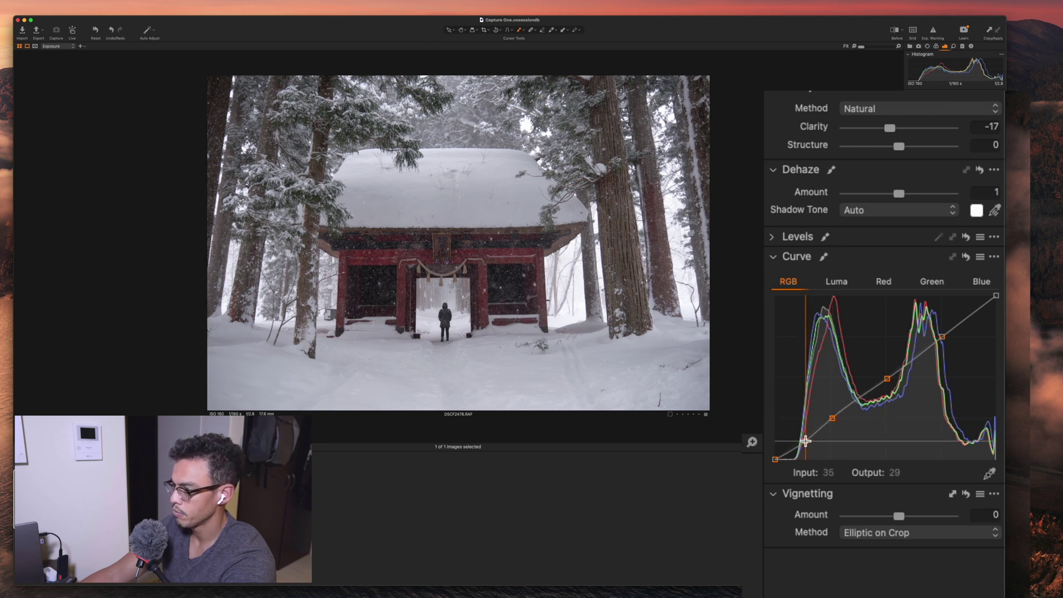
pyautogui.click(805, 441)
# Step: Reshape the RGB curve by lifting the black end slightly, fine-tuning the deep shadows, lowering the midtones and raising the highlights a little
pyautogui.moveTo(775, 459)
pyautogui.mouseDown()
pyautogui.moveTo(773, 446)
pyautogui.moveTo(775, 478)
pyautogui.moveTo(776, 408)
pyautogui.moveTo(773, 471)
pyautogui.moveTo(773, 458)
pyautogui.mouseUp()
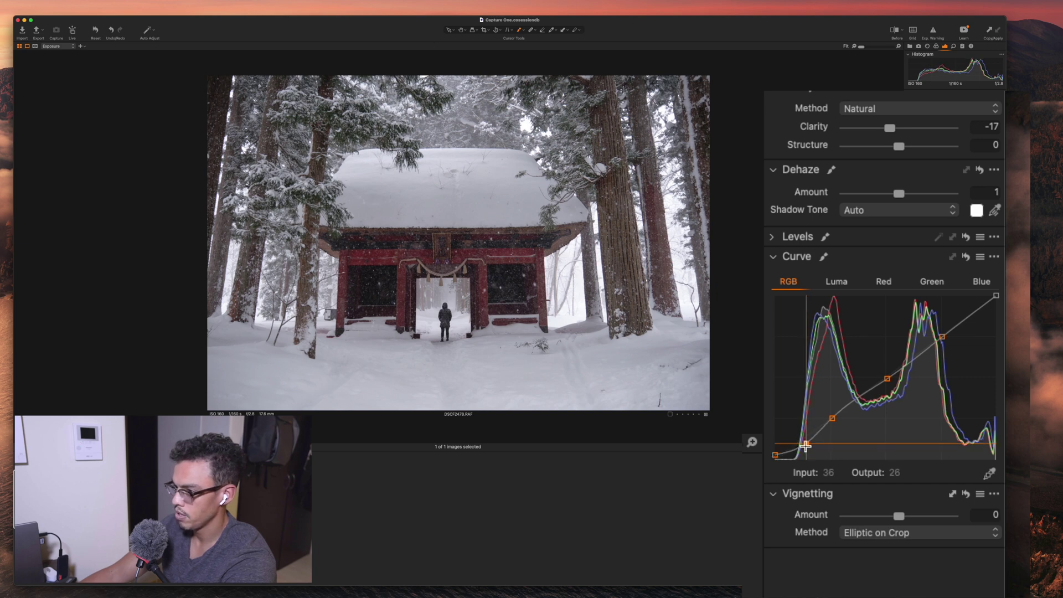
pyautogui.click(804, 440)
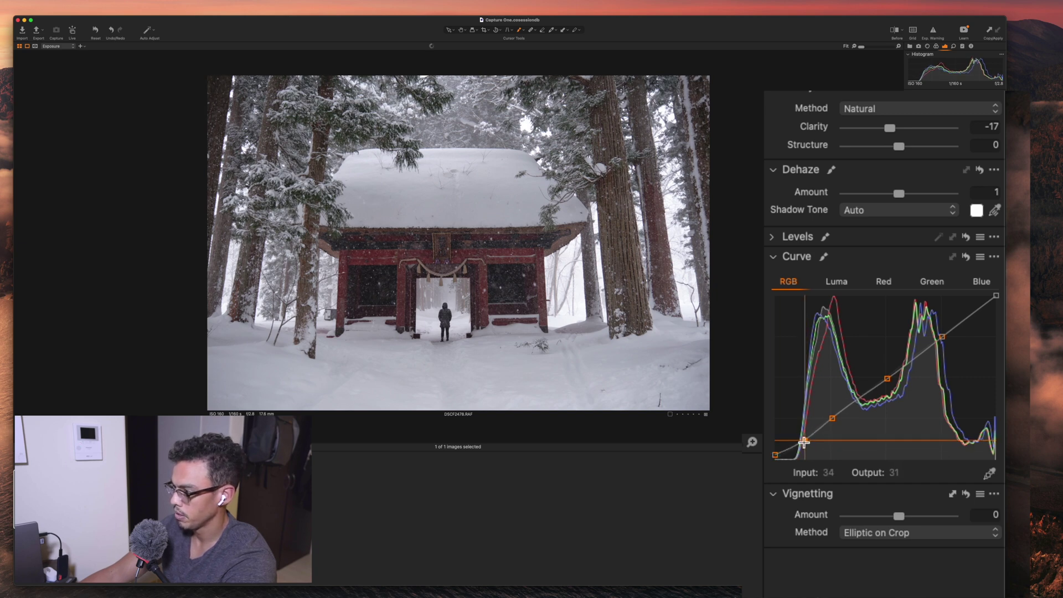
pyautogui.moveTo(889, 377)
pyautogui.mouseDown()
pyautogui.moveTo(885, 368)
pyautogui.moveTo(880, 385)
pyautogui.mouseUp()
pyautogui.moveTo(942, 337)
pyautogui.mouseDown()
pyautogui.moveTo(943, 327)
pyautogui.moveTo(939, 335)
pyautogui.mouseUp()
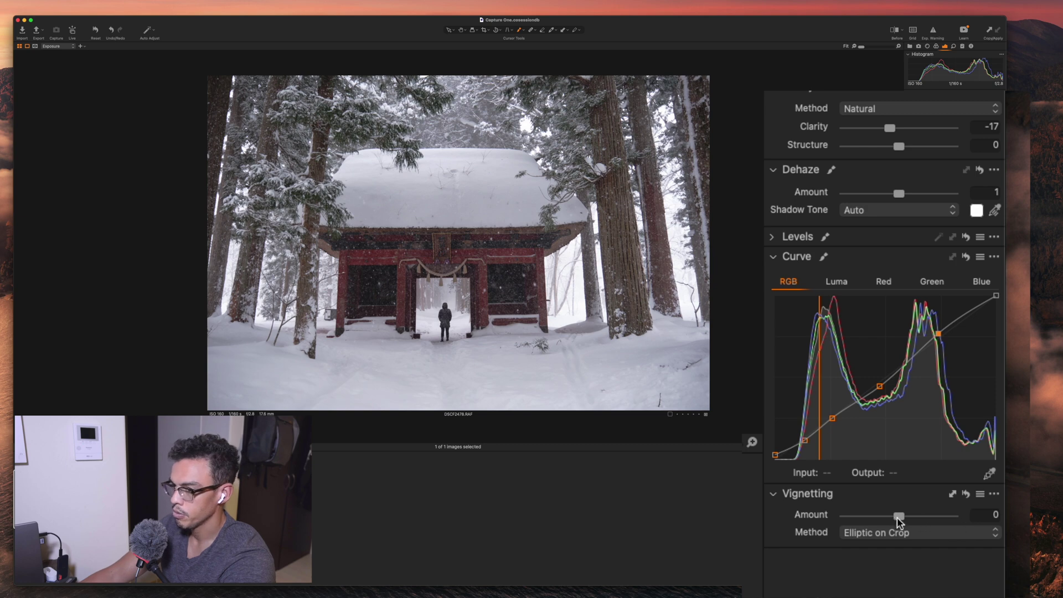
# Step: Set the vignetting amount to -0.08 for a very slight edge darkening
pyautogui.moveTo(897, 517); pyautogui.dragTo(897, 520)
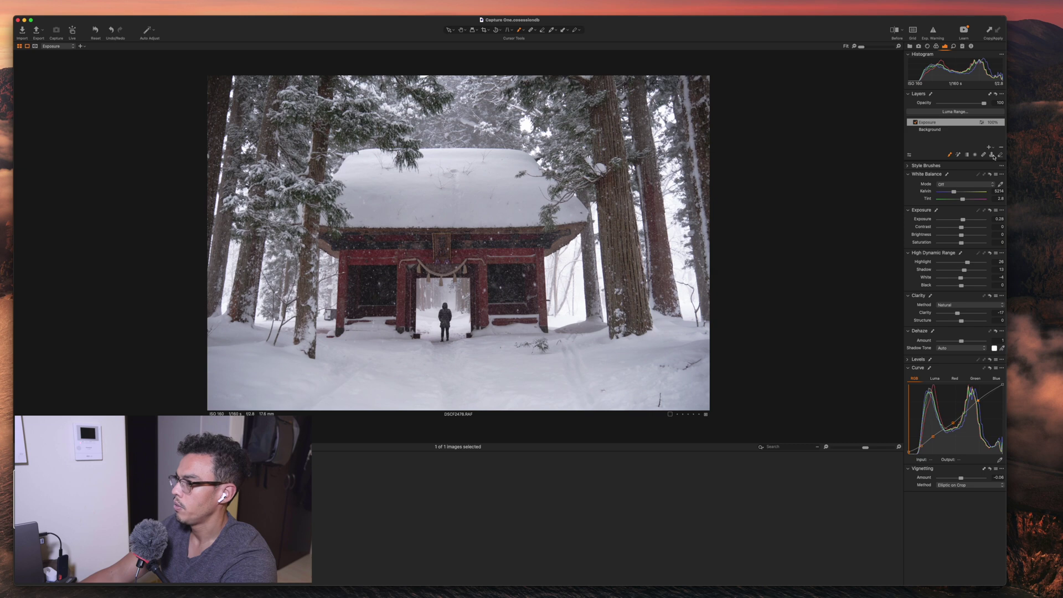
# Step: Add another filled adjustment layer above the Exposure layer and name it Grade
pyautogui.click(989, 148)
pyautogui.press('Down')
pyautogui.press('Down')
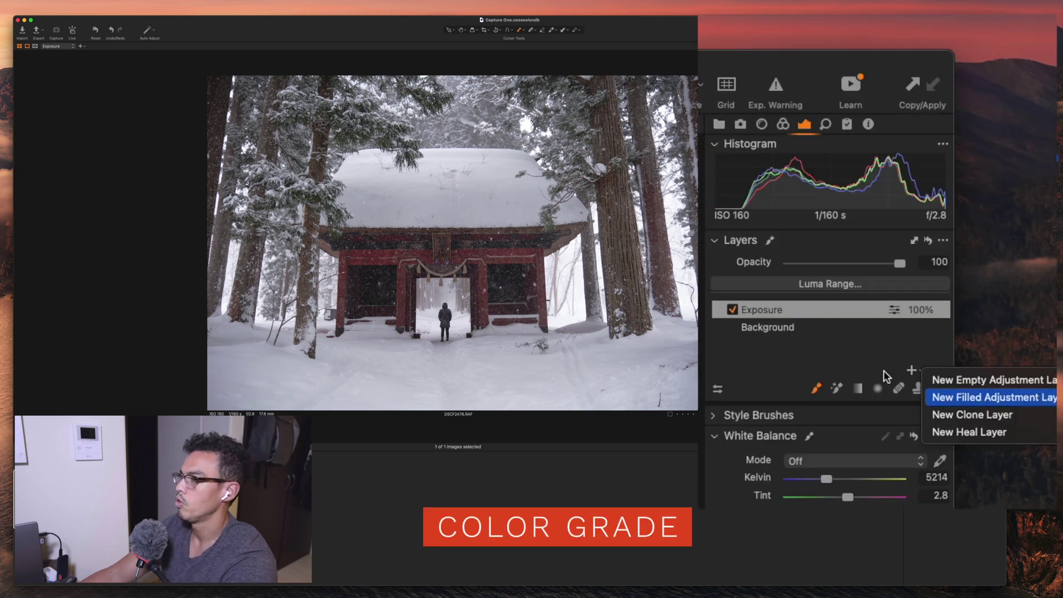
pyautogui.press('Return')
pyautogui.doubleClick(795, 307)
pyautogui.write('Gr')
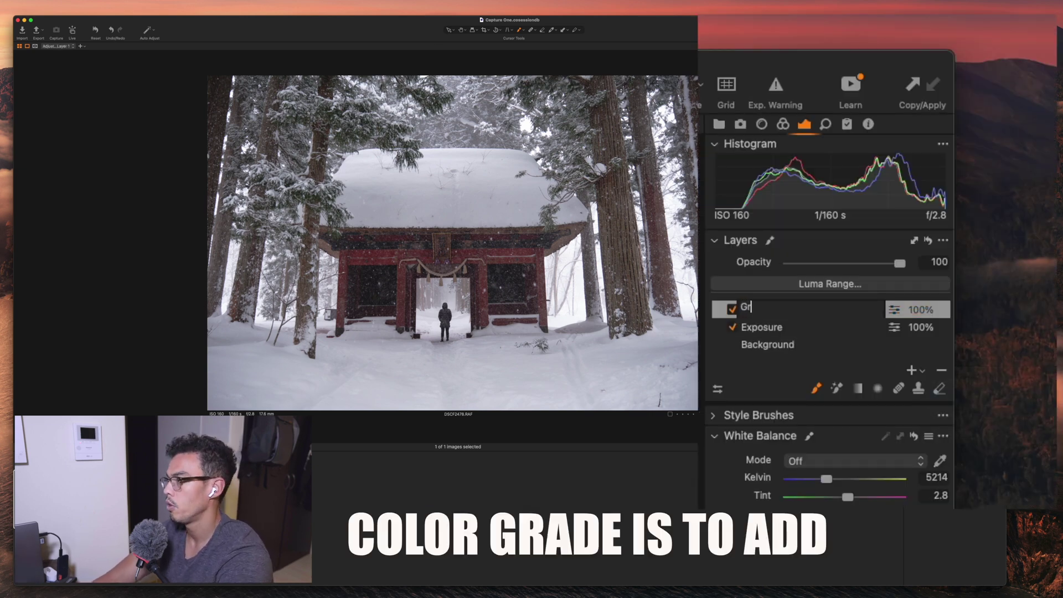
pyautogui.write('ade')
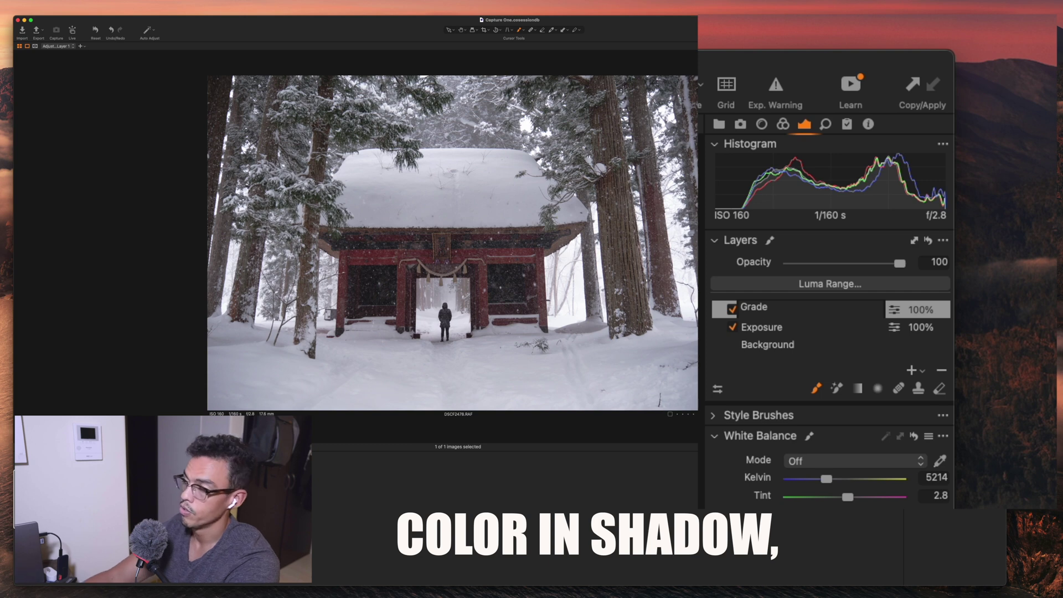
pyautogui.press('Return')
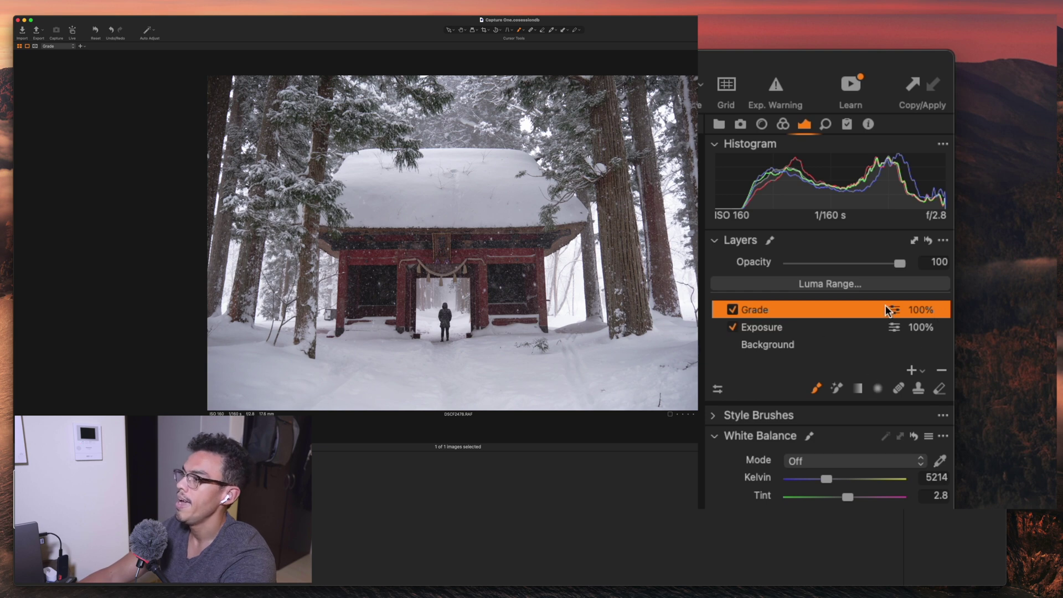
pyautogui.click(917, 371)
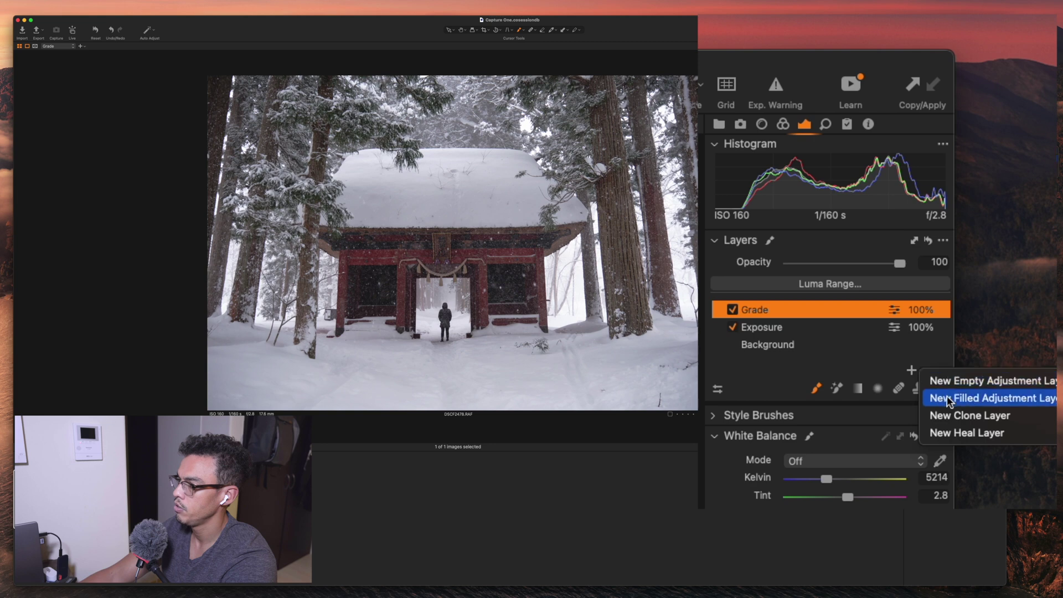
pyautogui.click(737, 325)
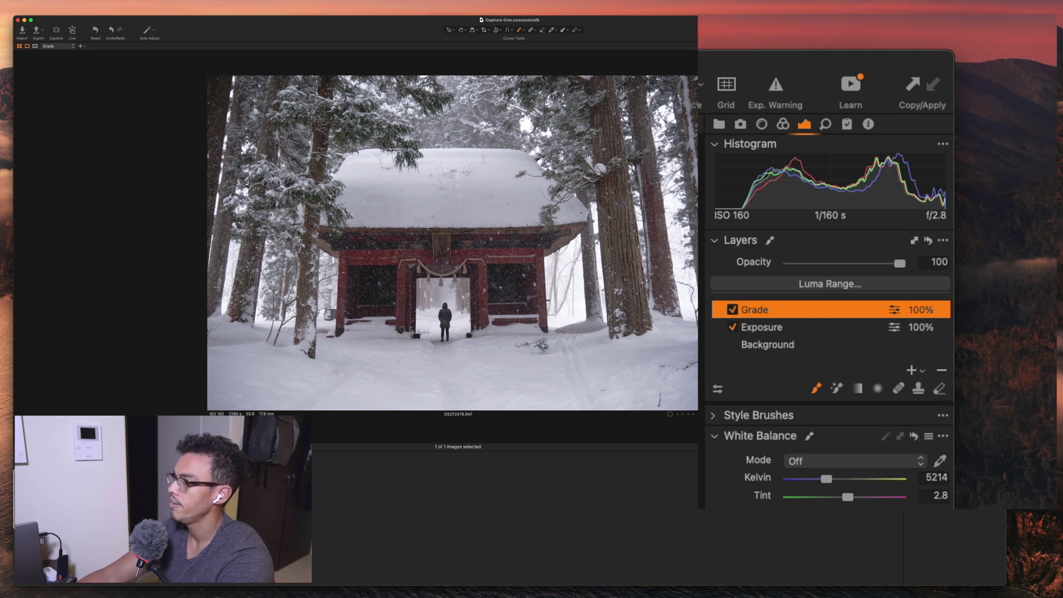
# Step: On the Grade layer, tint the Color Balance shadows towards orange-red with a slight increase in saturation
pyautogui.click(782, 124)
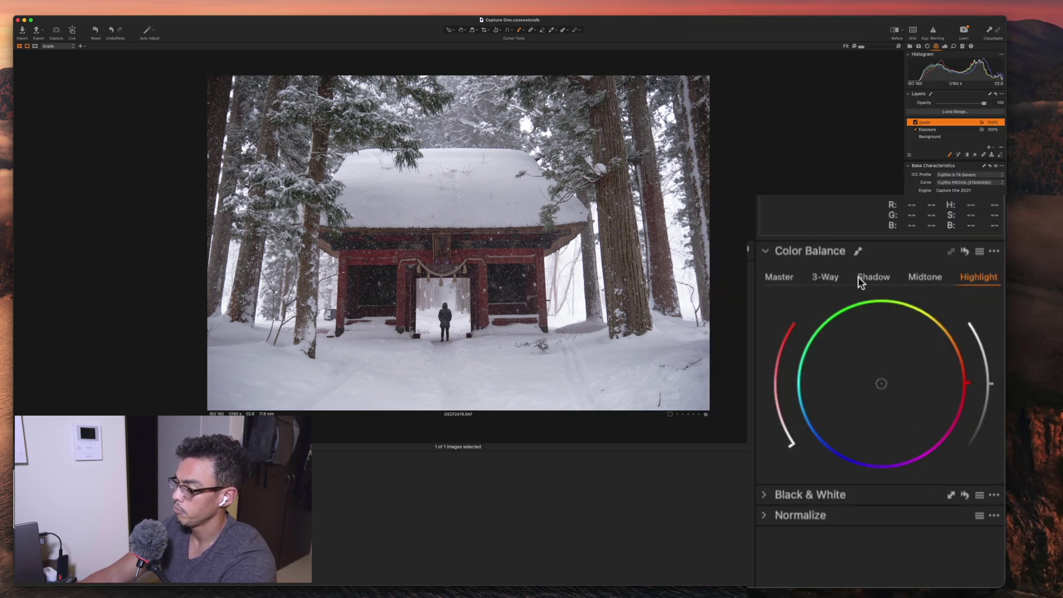
pyautogui.click(873, 276)
pyautogui.moveTo(972, 381); pyautogui.dragTo(777, 393)
pyautogui.moveTo(969, 399); pyautogui.dragTo(966, 357)
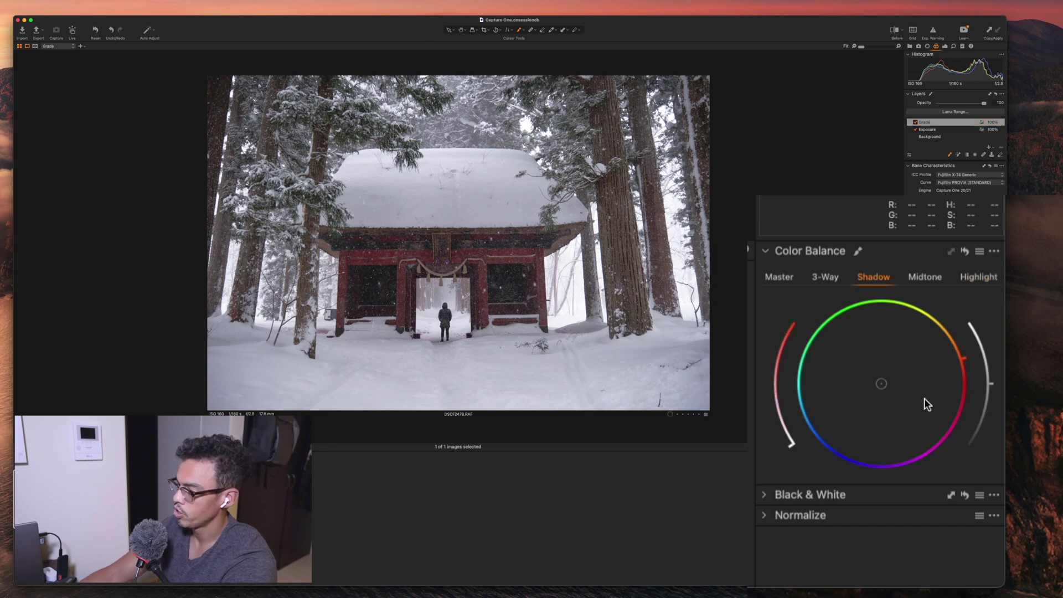
pyautogui.moveTo(790, 443); pyautogui.dragTo(777, 419)
# Step: Tint the Color Balance midtones of the Grade layer towards green at low saturation
pyautogui.click(925, 275)
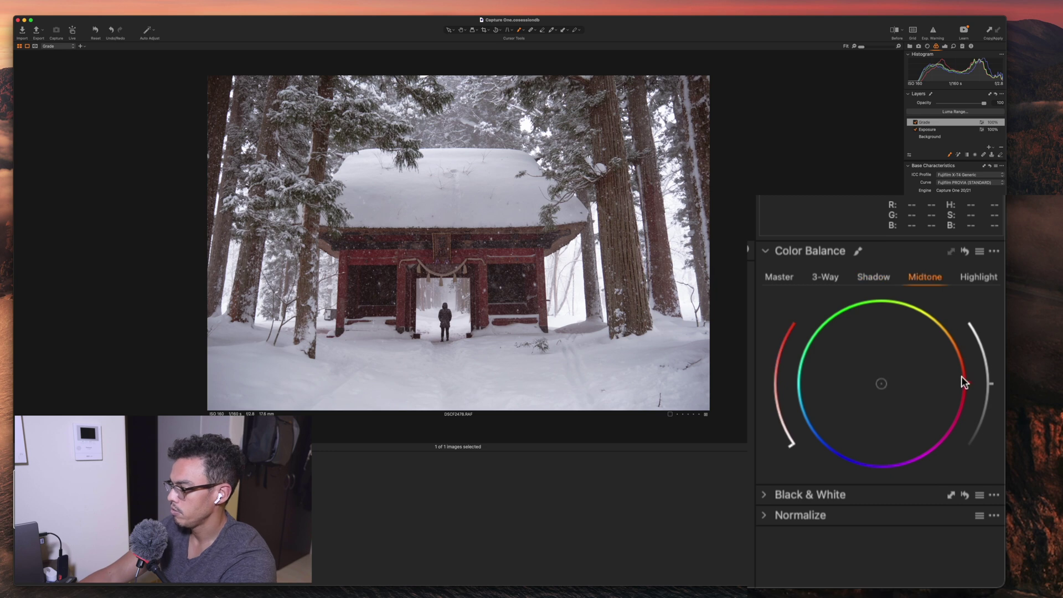
pyautogui.moveTo(939, 331)
pyautogui.mouseDown()
pyautogui.moveTo(788, 416)
pyautogui.moveTo(801, 444)
pyautogui.moveTo(778, 423)
pyautogui.moveTo(784, 435)
pyautogui.moveTo(807, 304)
pyautogui.moveTo(784, 431)
pyautogui.moveTo(788, 358)
pyautogui.mouseUp()
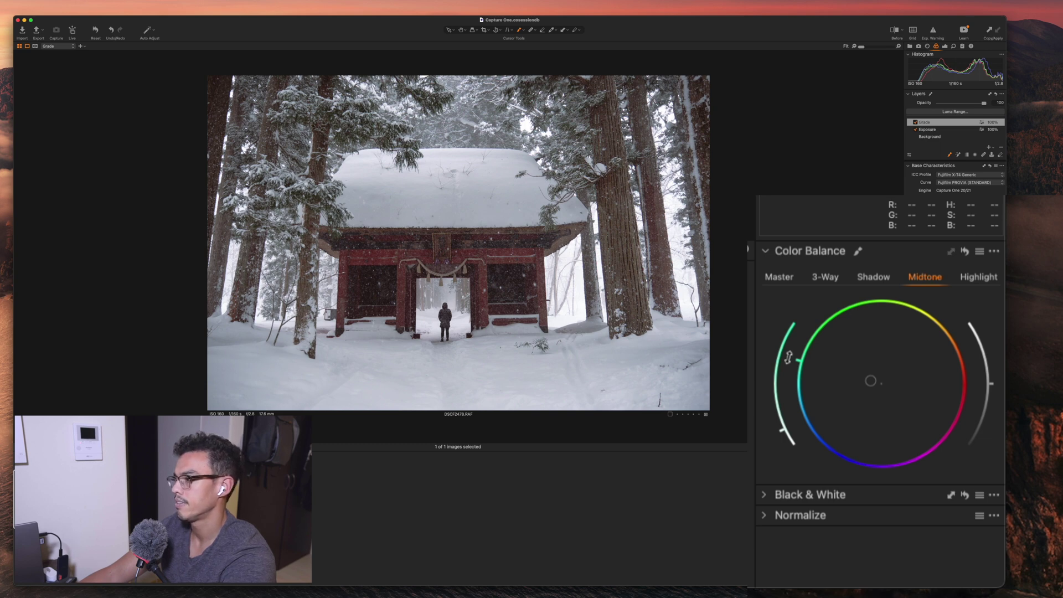
pyautogui.moveTo(788, 357); pyautogui.dragTo(802, 332)
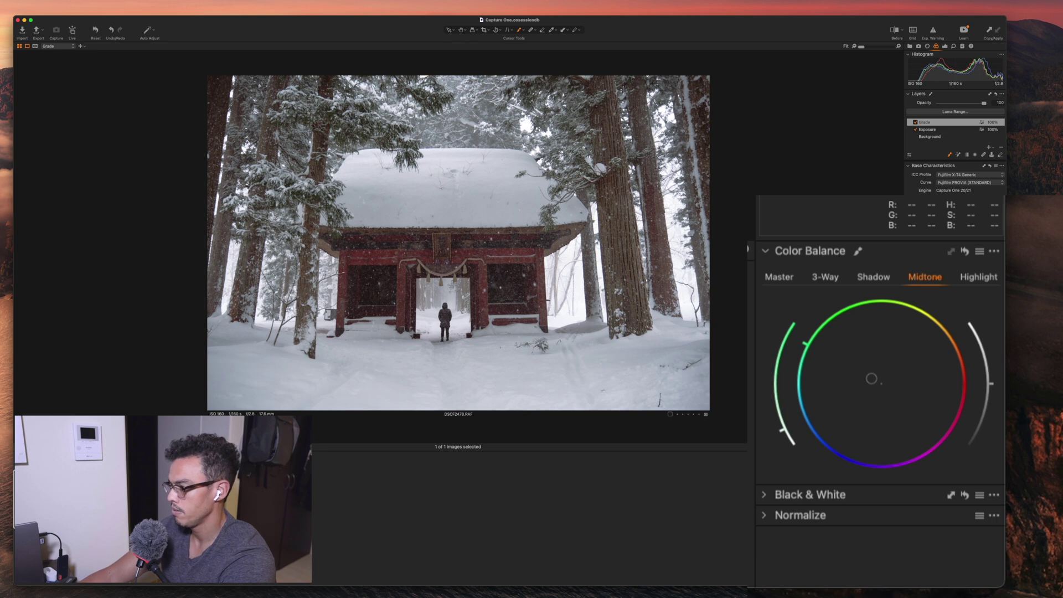
# Step: Slightly increase the saturation of the green midtone tint in the Grade layer's Color Balance
pyautogui.moveTo(778, 429)
pyautogui.mouseDown()
pyautogui.moveTo(775, 410)
pyautogui.moveTo(774, 426)
pyautogui.mouseUp()
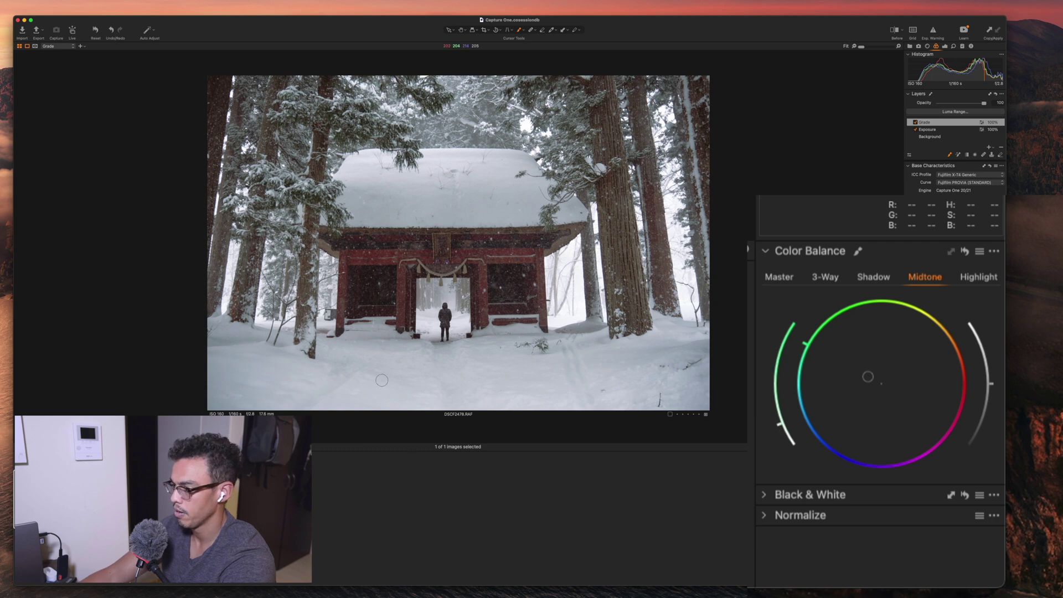
pyautogui.moveTo(776, 424)
pyautogui.mouseDown()
pyautogui.moveTo(771, 339)
pyautogui.moveTo(764, 431)
pyautogui.mouseUp()
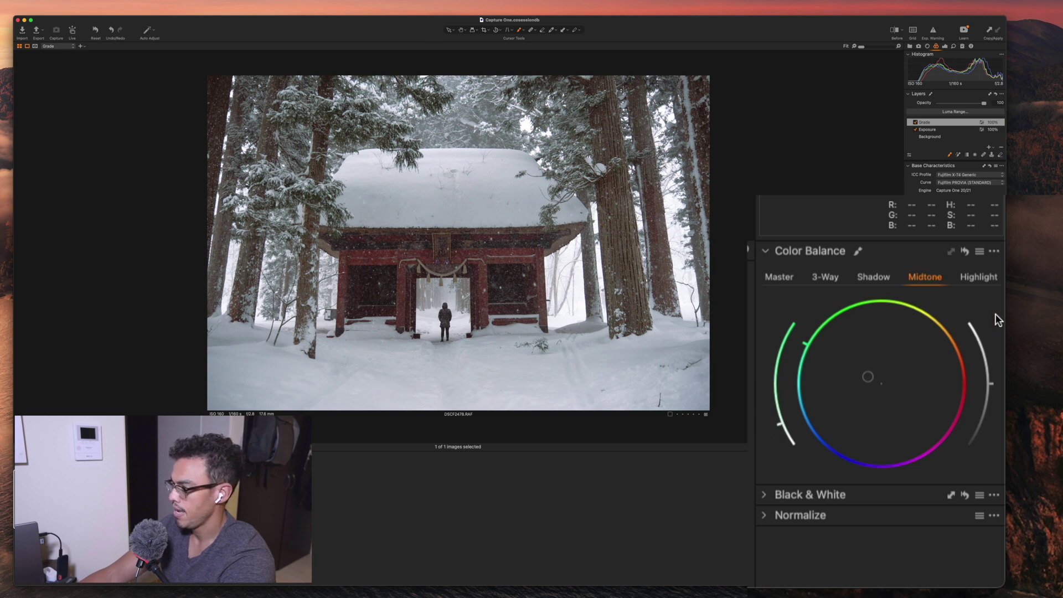
# Step: Tint the Color Balance highlights towards blue at low saturation, and compare the photo with the Grade layer off and on
pyautogui.click(985, 278)
pyautogui.moveTo(965, 382); pyautogui.dragTo(838, 321)
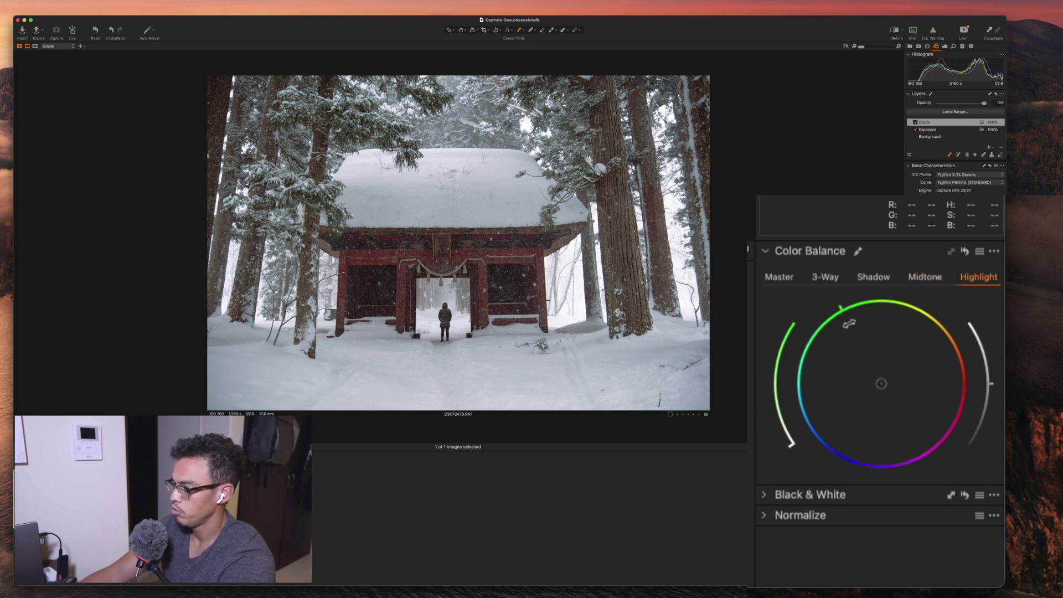
pyautogui.moveTo(790, 443)
pyautogui.mouseDown()
pyautogui.moveTo(776, 415)
pyautogui.moveTo(778, 425)
pyautogui.mouseUp()
pyautogui.moveTo(837, 312)
pyautogui.mouseDown()
pyautogui.moveTo(803, 422)
pyautogui.moveTo(809, 441)
pyautogui.moveTo(781, 435)
pyautogui.mouseUp()
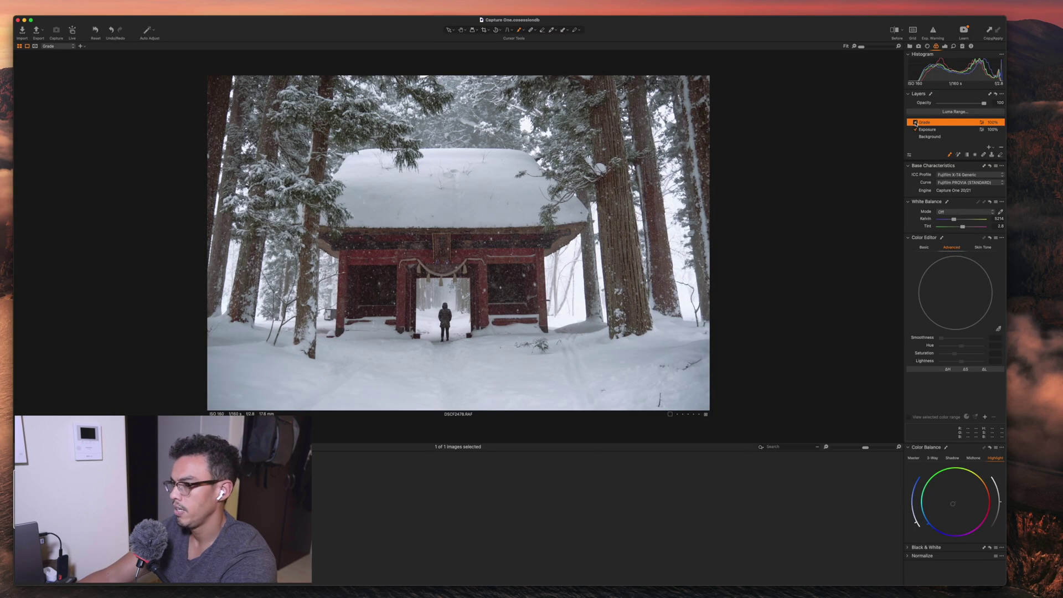
pyautogui.click(915, 122)
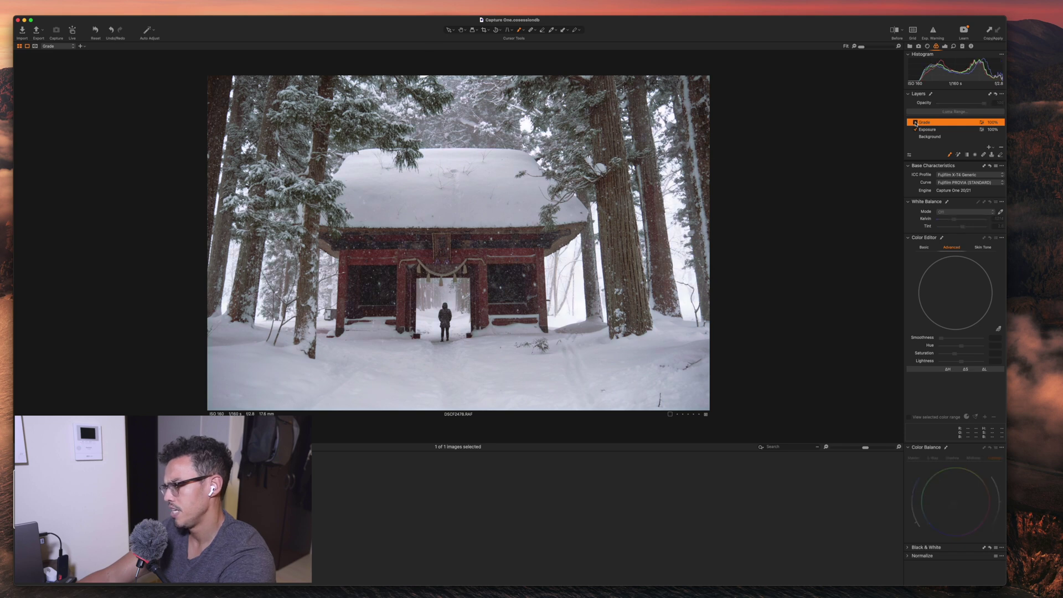
pyautogui.click(915, 122)
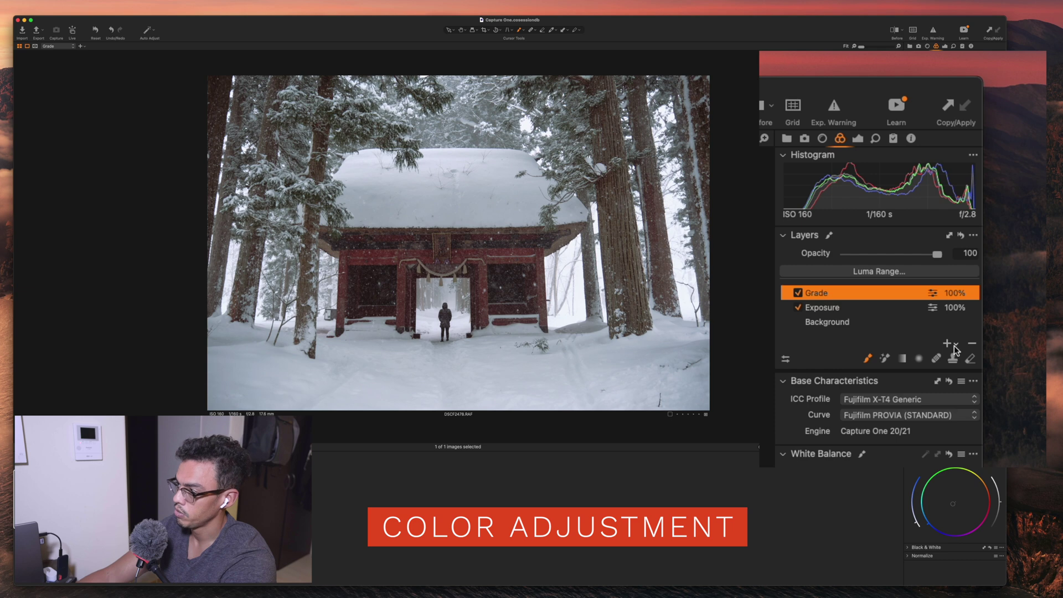
# Step: Add a filled adjustment layer above the Grade layer and name it Colors
pyautogui.click(954, 344)
pyautogui.click(992, 371)
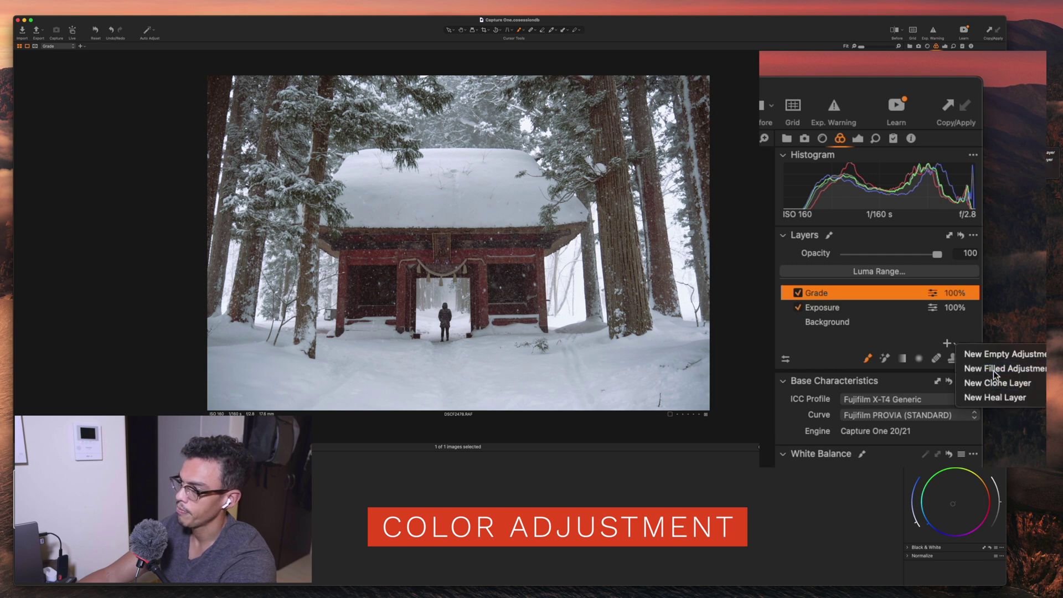
pyautogui.doubleClick(855, 293)
pyautogui.write('Colors')
pyautogui.press('Return')
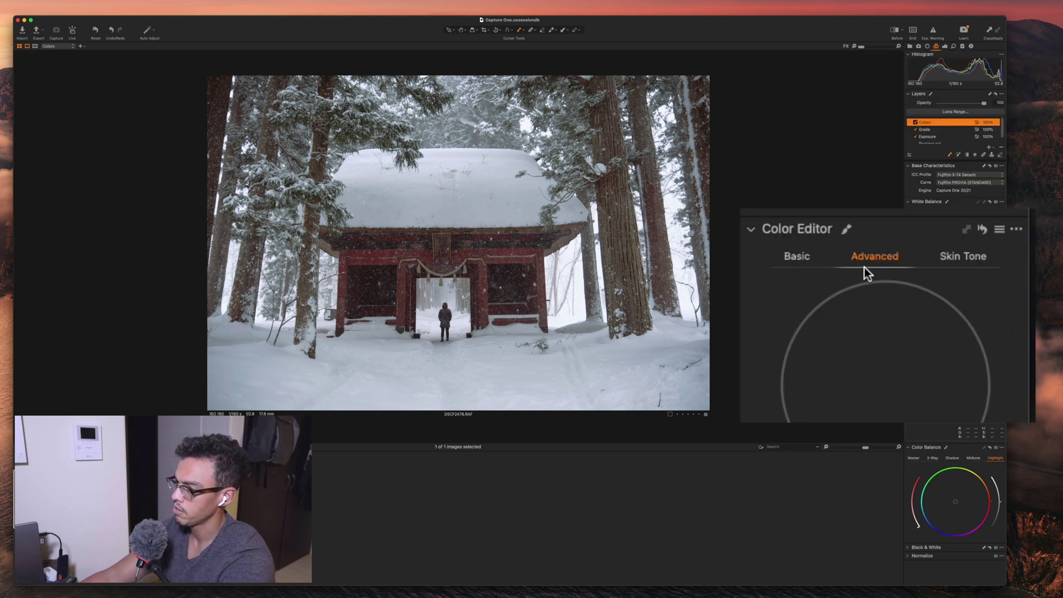
# Step: In the Colors layer's basic Color Editor, set the reds to hue -7.9 and saturation 13.7, and compare with the layer off and on
pyautogui.click(798, 258)
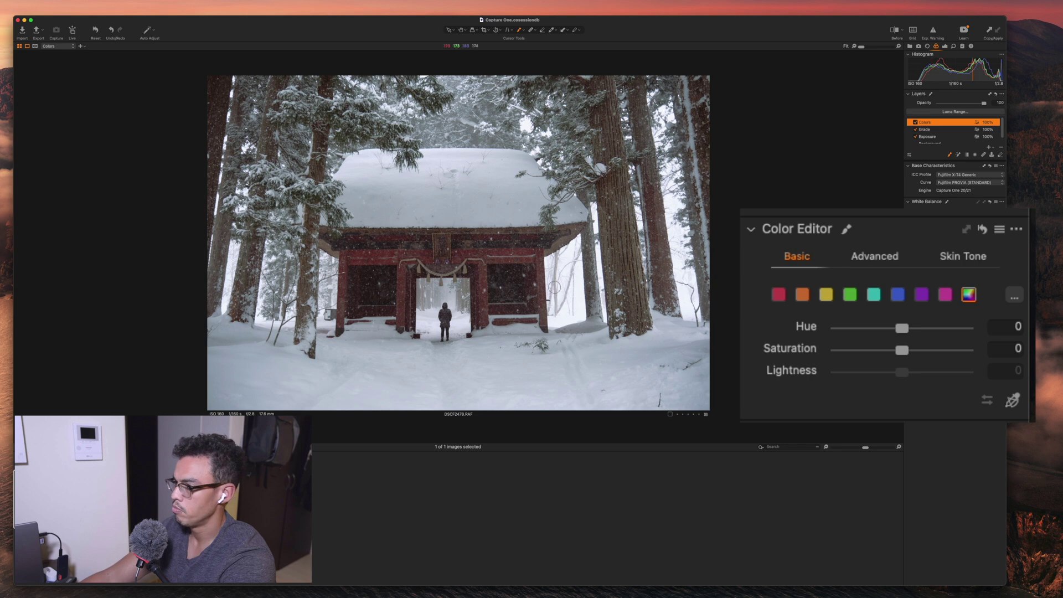
pyautogui.click(781, 295)
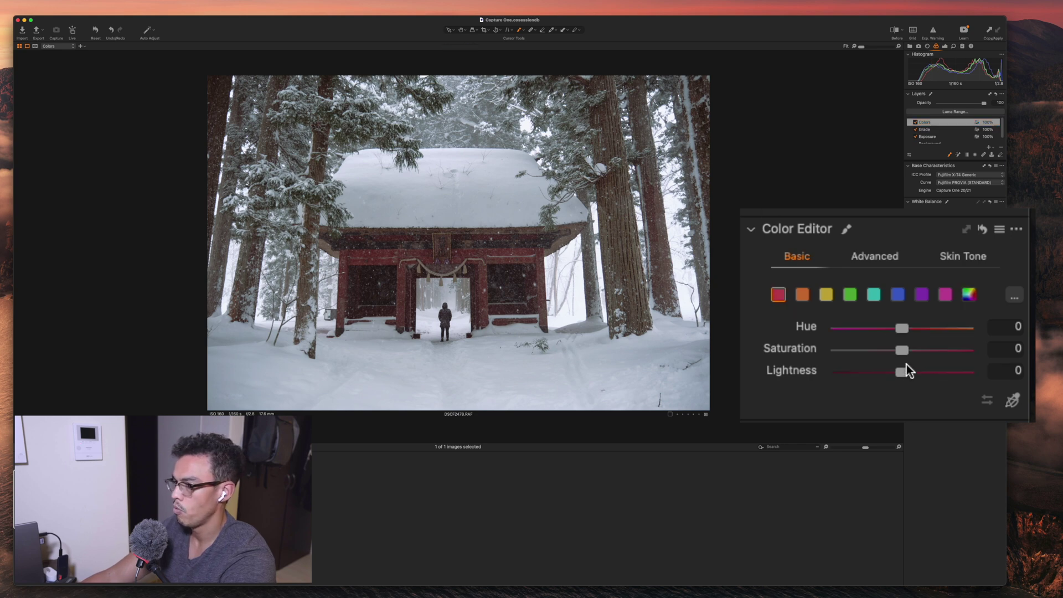
pyautogui.moveTo(885, 337); pyautogui.dragTo(919, 351)
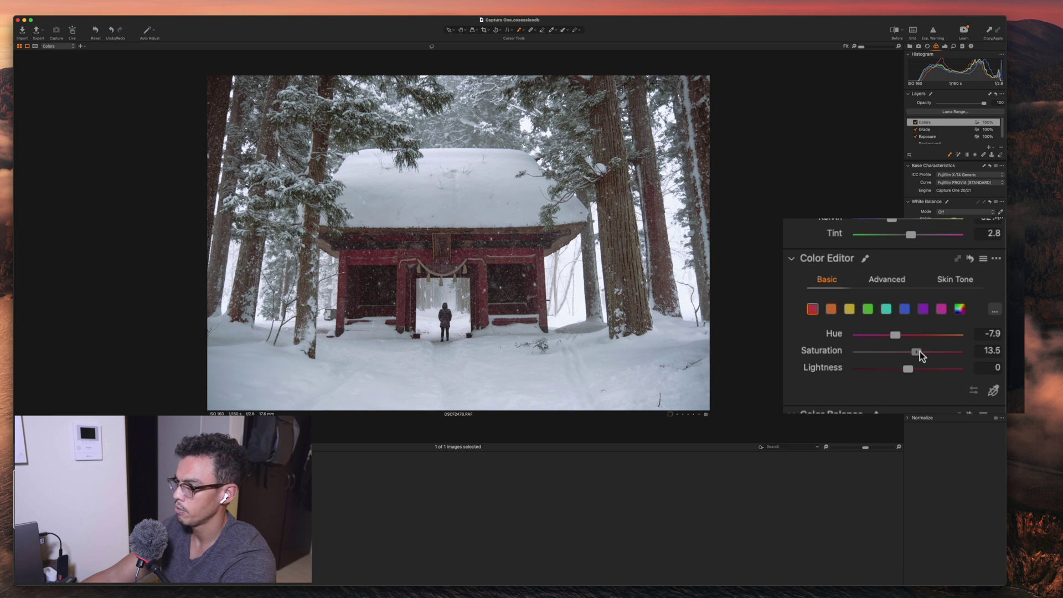
pyautogui.click(914, 122)
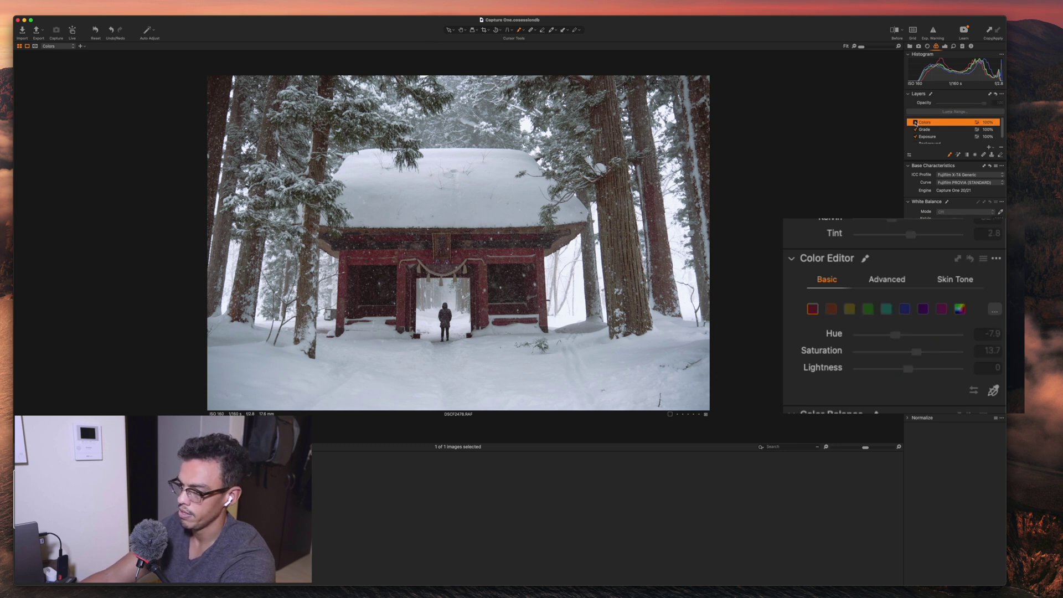
pyautogui.click(915, 122)
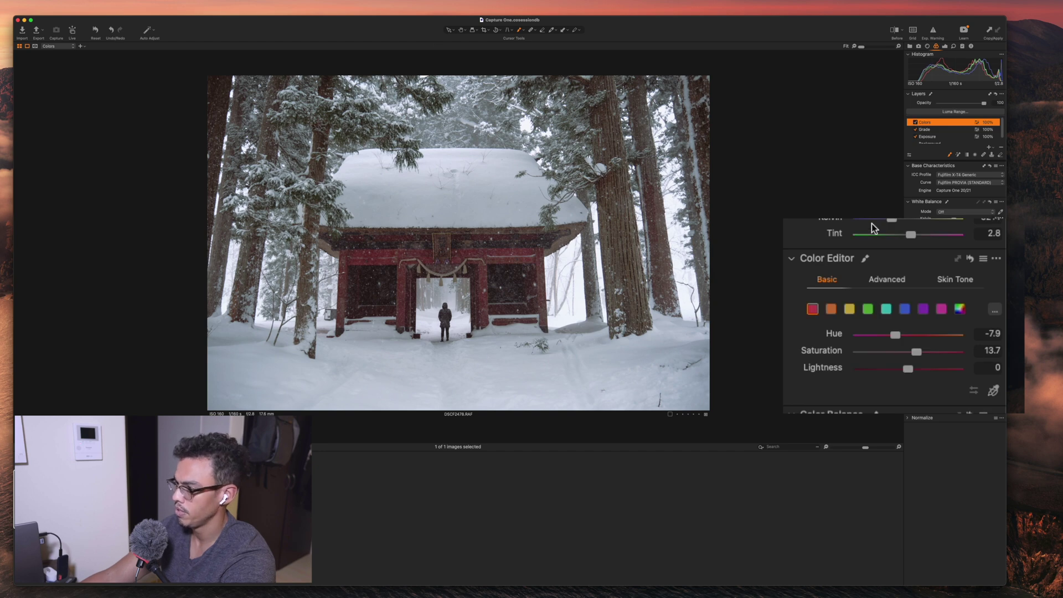
# Step: Set the oranges to hue -12.4 and saturation 3.1, and the yellows' saturation to 1.3 in the basic Color Editor
pyautogui.click(830, 309)
pyautogui.moveTo(918, 350); pyautogui.dragTo(866, 330)
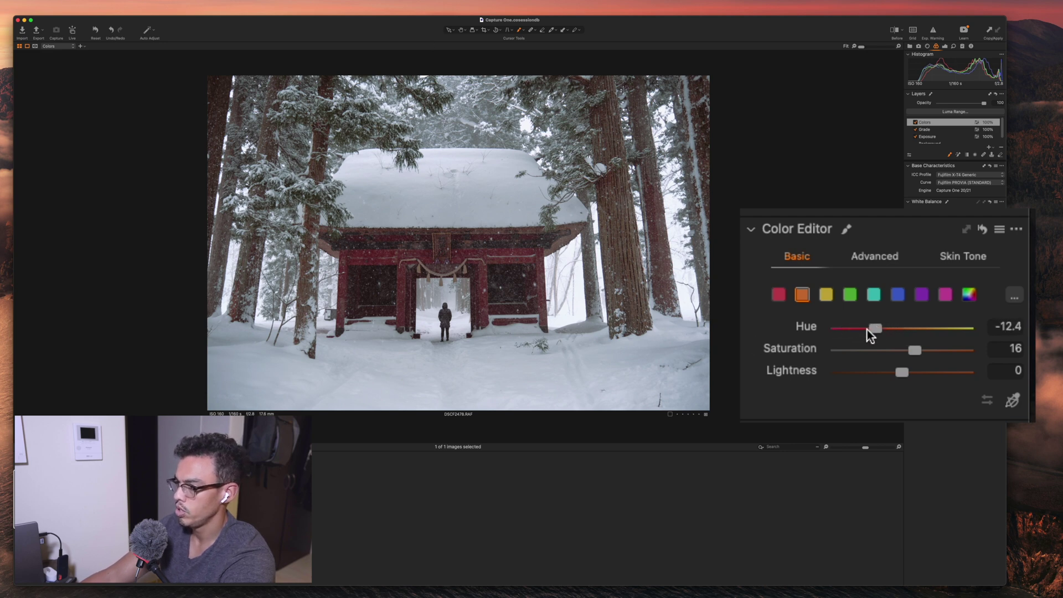
pyautogui.moveTo(931, 354)
pyautogui.mouseDown()
pyautogui.moveTo(966, 351)
pyautogui.moveTo(765, 374)
pyautogui.moveTo(915, 361)
pyautogui.mouseUp()
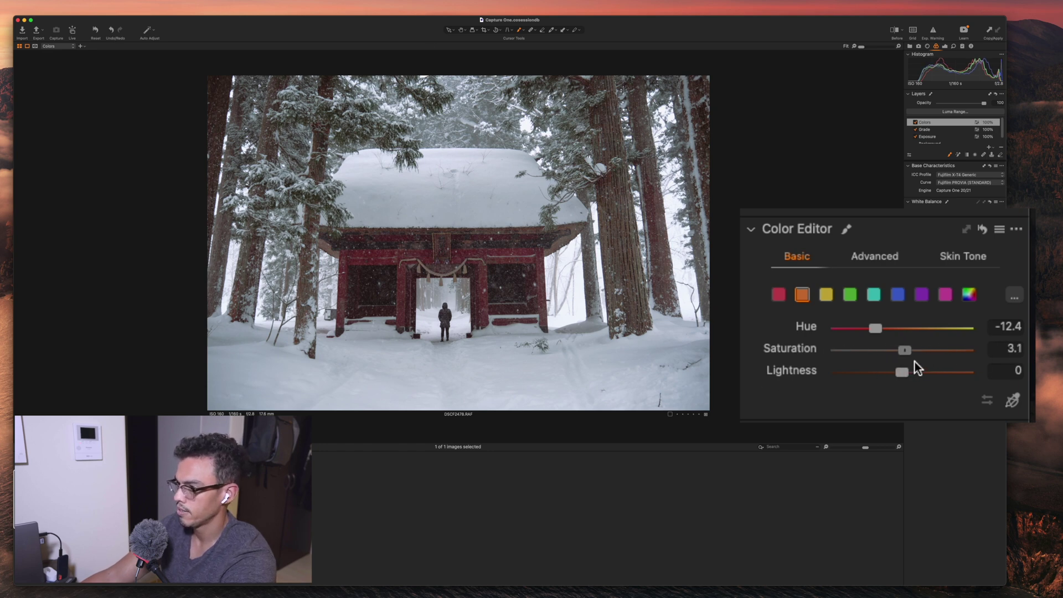
pyautogui.click(825, 294)
pyautogui.moveTo(838, 349); pyautogui.dragTo(905, 381)
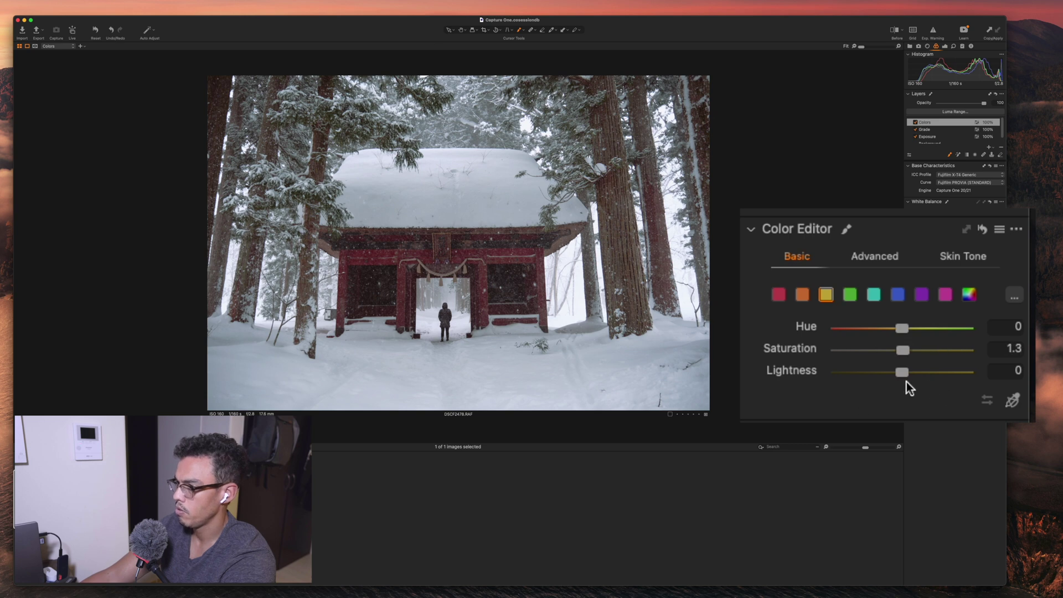
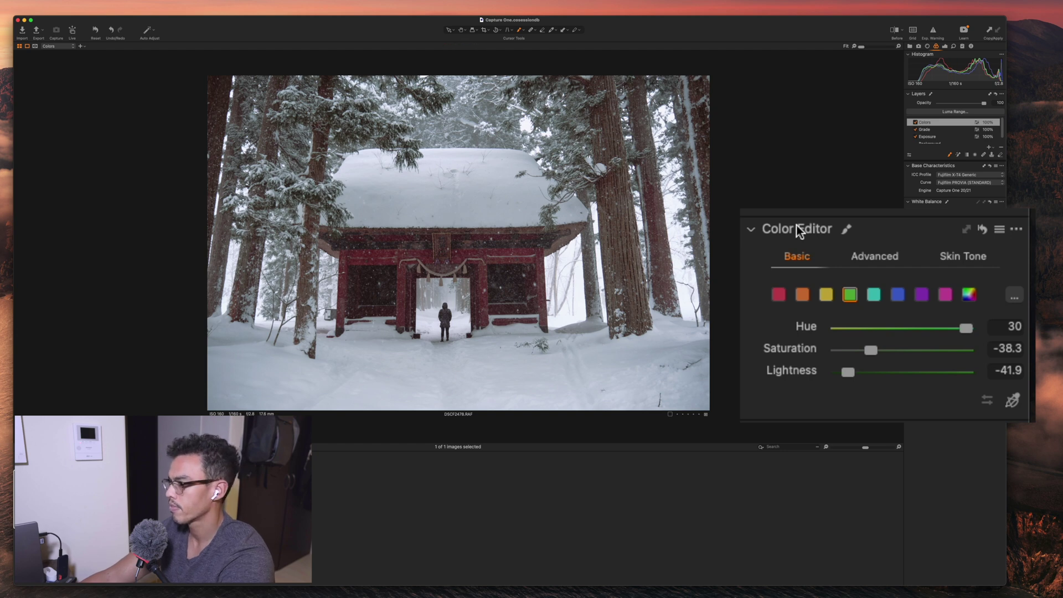
# Step: Set the blues to hue -11.8 and saturation -4.9 on the Colors layer, testing full desaturation first
pyautogui.click(896, 294)
pyautogui.moveTo(901, 350); pyautogui.dragTo(765, 344)
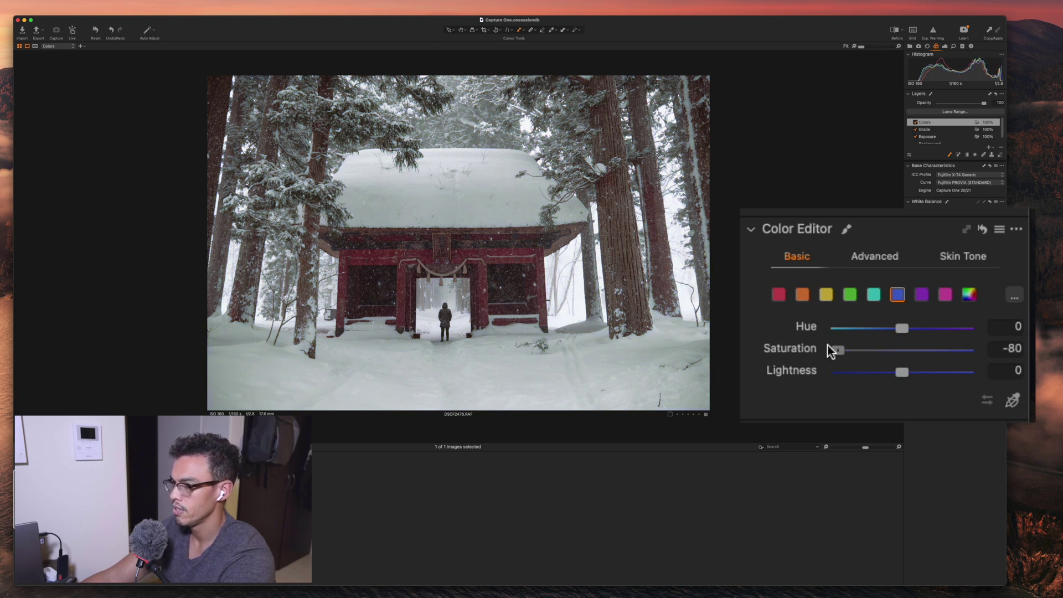
pyautogui.moveTo(858, 344)
pyautogui.mouseDown()
pyautogui.moveTo(901, 341)
pyautogui.moveTo(842, 333)
pyautogui.moveTo(874, 332)
pyautogui.mouseUp()
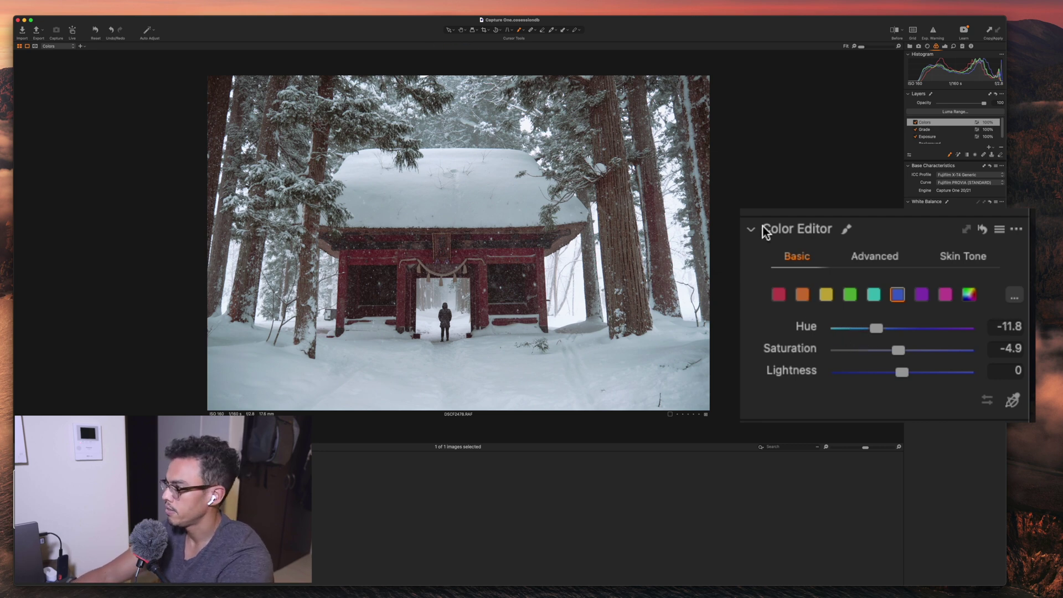
# Step: Shift the purples on the Colors layer to a hue of about -12 and a saturation of about -19
pyautogui.click(921, 297)
pyautogui.moveTo(903, 349); pyautogui.dragTo(867, 361)
pyautogui.moveTo(891, 328)
pyautogui.mouseDown()
pyautogui.moveTo(858, 327)
pyautogui.moveTo(896, 342)
pyautogui.moveTo(885, 347)
pyautogui.mouseUp()
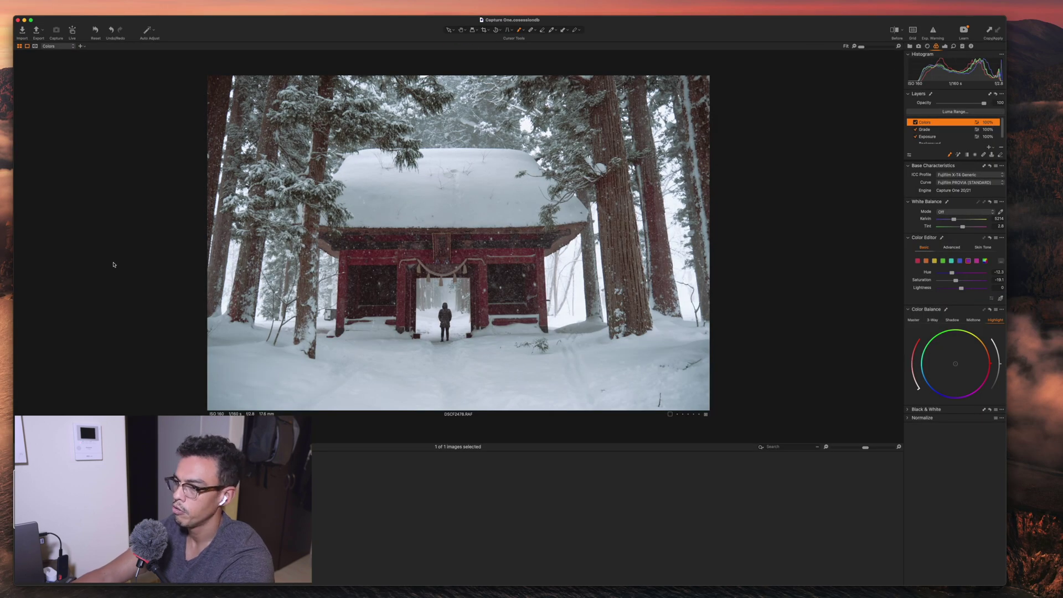
# Step: Compare the unedited and edited photo by sweeping a split before/after divider across the whole image
pyautogui.click(893, 31)
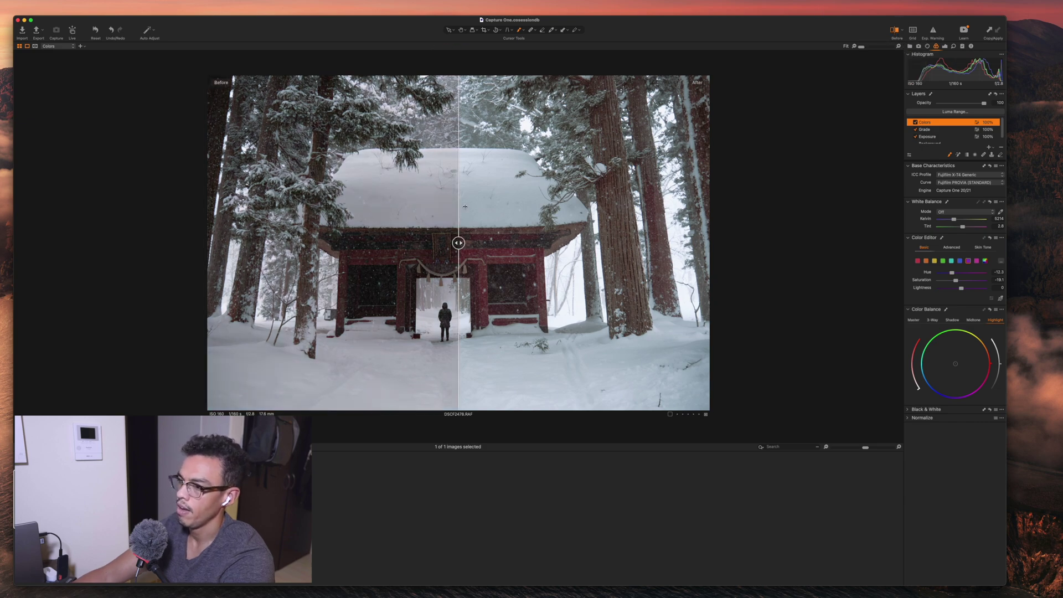
pyautogui.moveTo(458, 242); pyautogui.dragTo(171, 255)
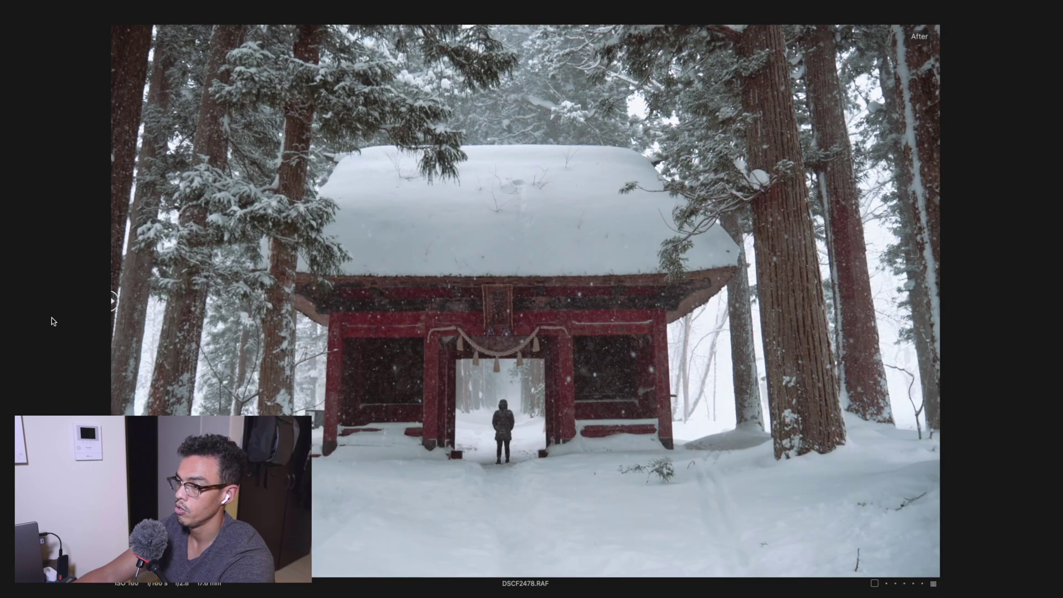
pyautogui.moveTo(114, 300); pyautogui.dragTo(41, 338)
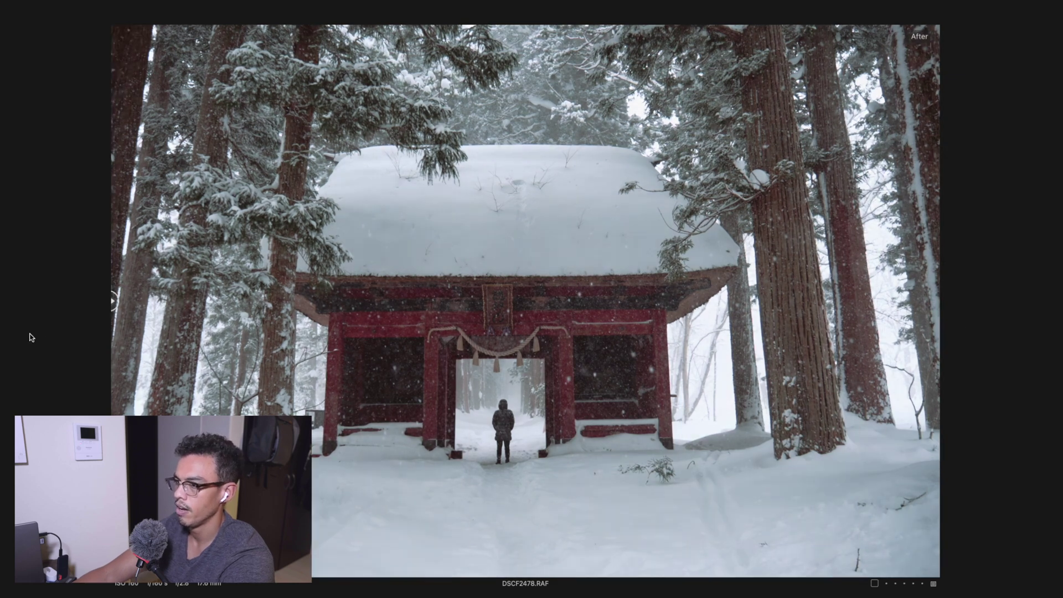
pyautogui.moveTo(113, 300); pyautogui.dragTo(971, 318)
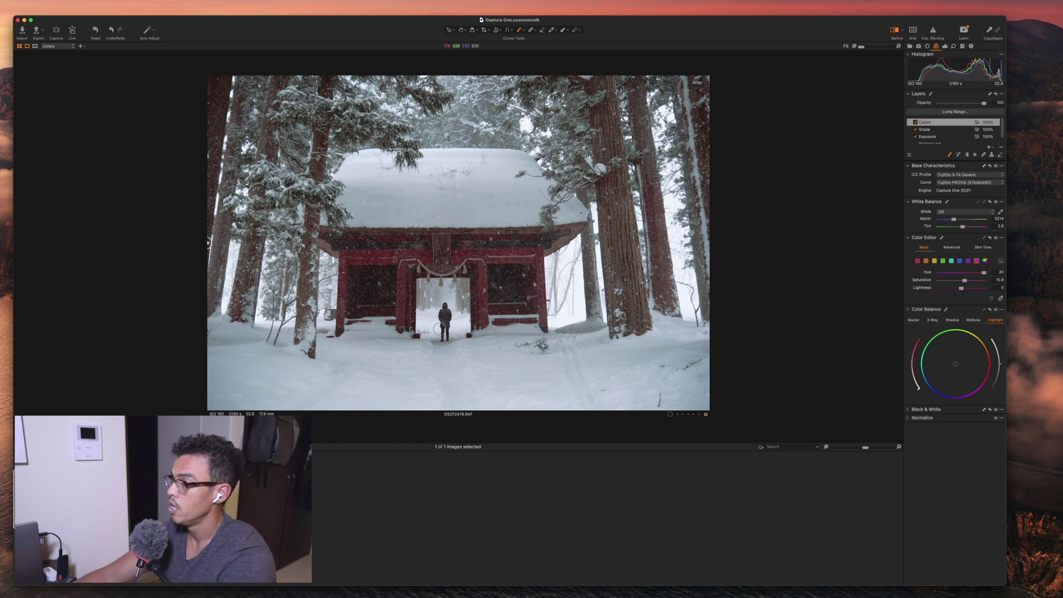
# Step: Add an empty adjustment layer above the Colors layer and name it Subject
pyautogui.click(988, 147)
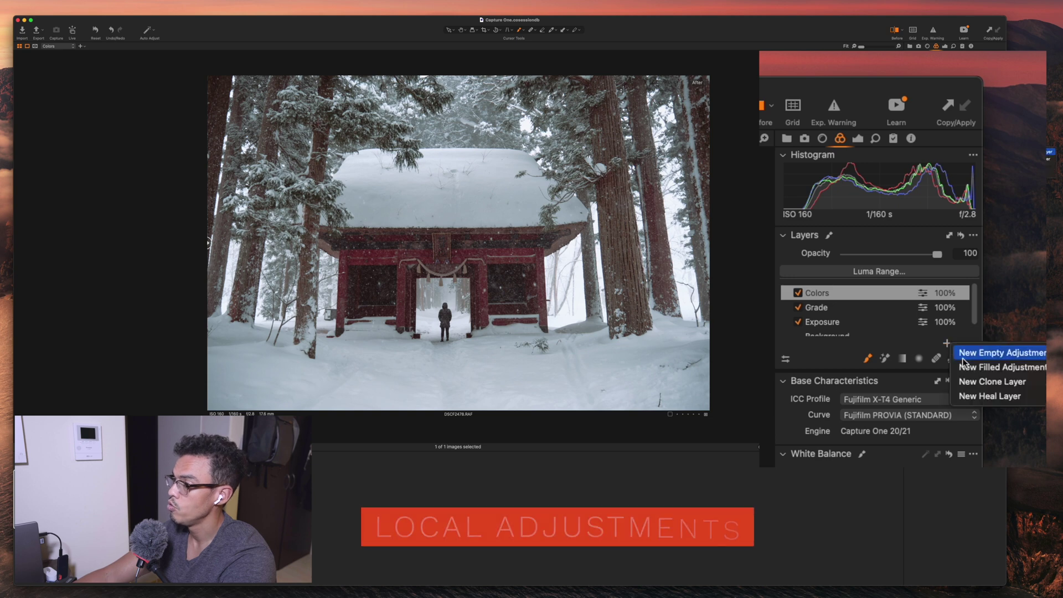
pyautogui.click(966, 353)
pyautogui.click(828, 303)
pyautogui.doubleClick(829, 293)
pyautogui.write('Subject')
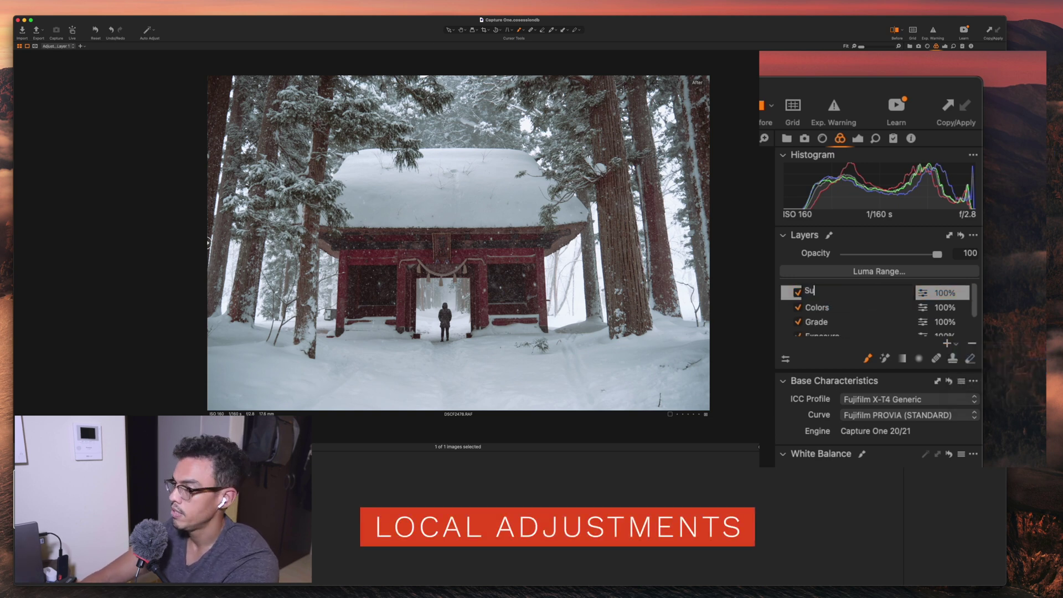
pyautogui.press('Return')
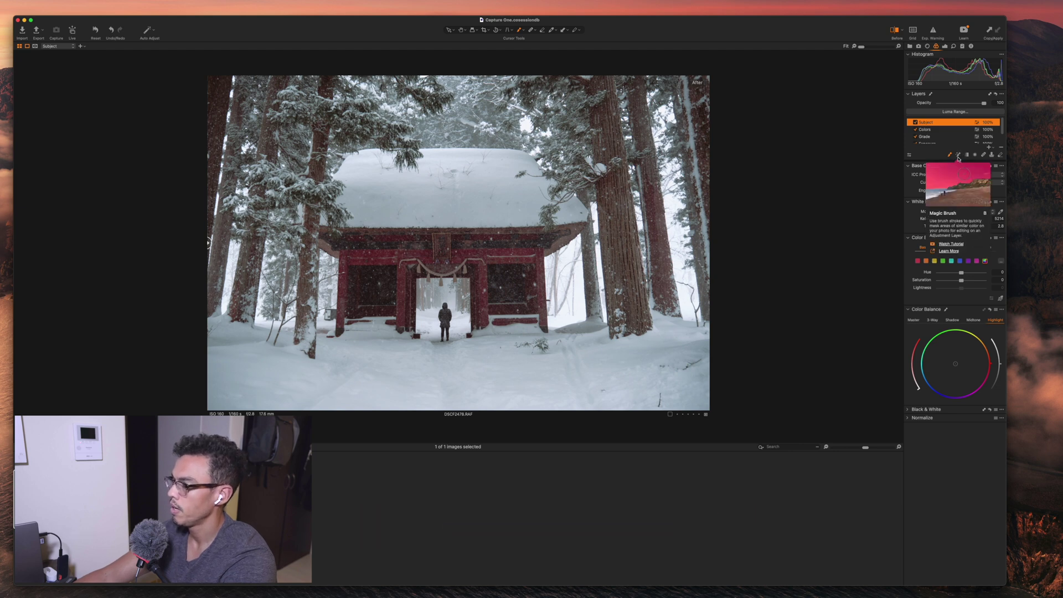
# Step: Mask the person standing in the gateway on the Subject layer with the Magic Brush, check the mask up close and hide its overlay
pyautogui.click(884, 255)
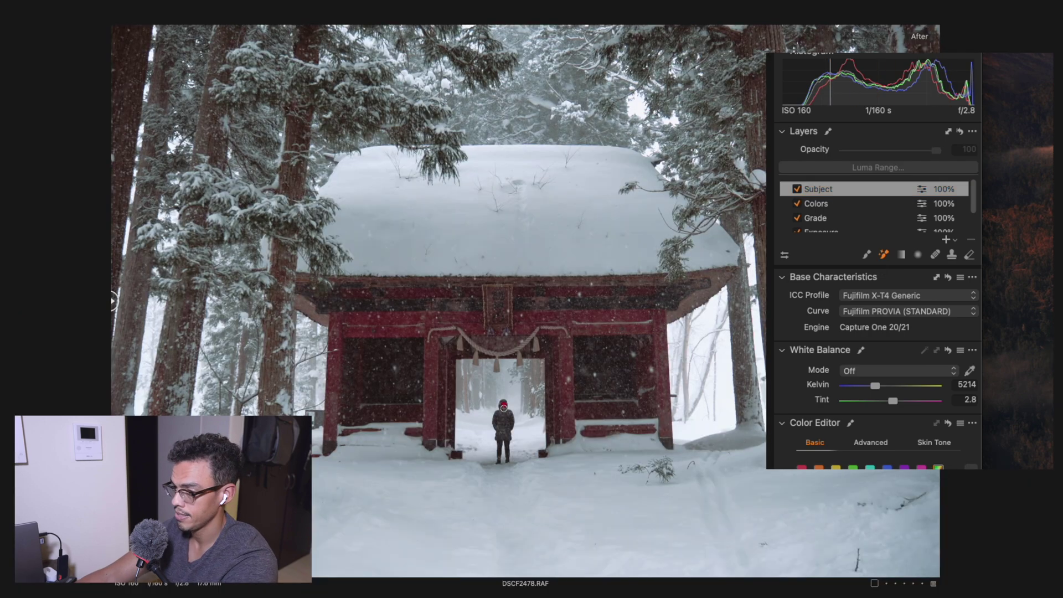
pyautogui.moveTo(445, 308); pyautogui.dragTo(445, 321)
pyautogui.moveTo(504, 429); pyautogui.dragTo(503, 431)
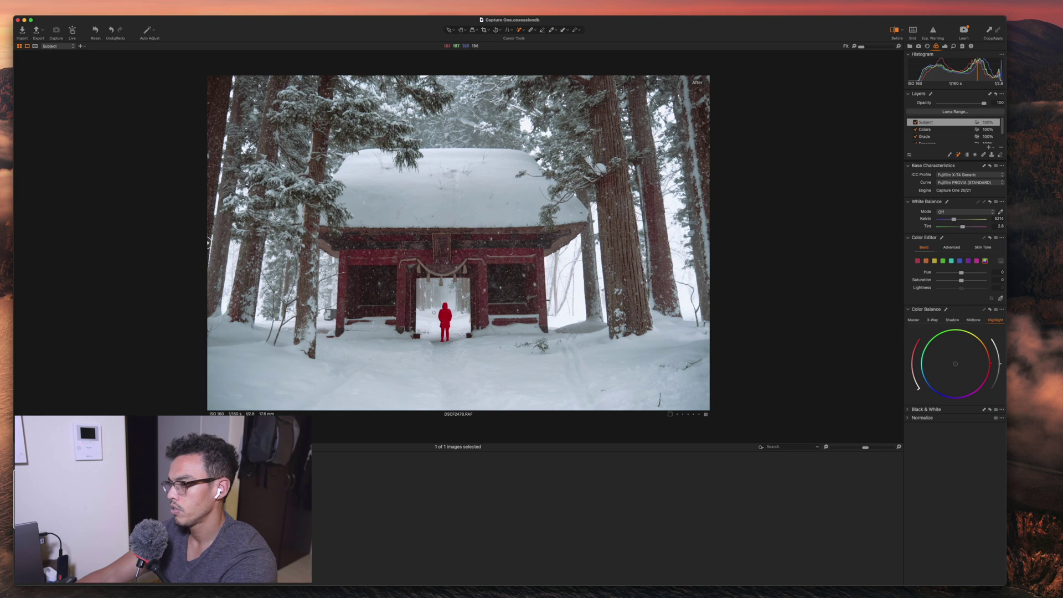
pyautogui.press('super+equal')
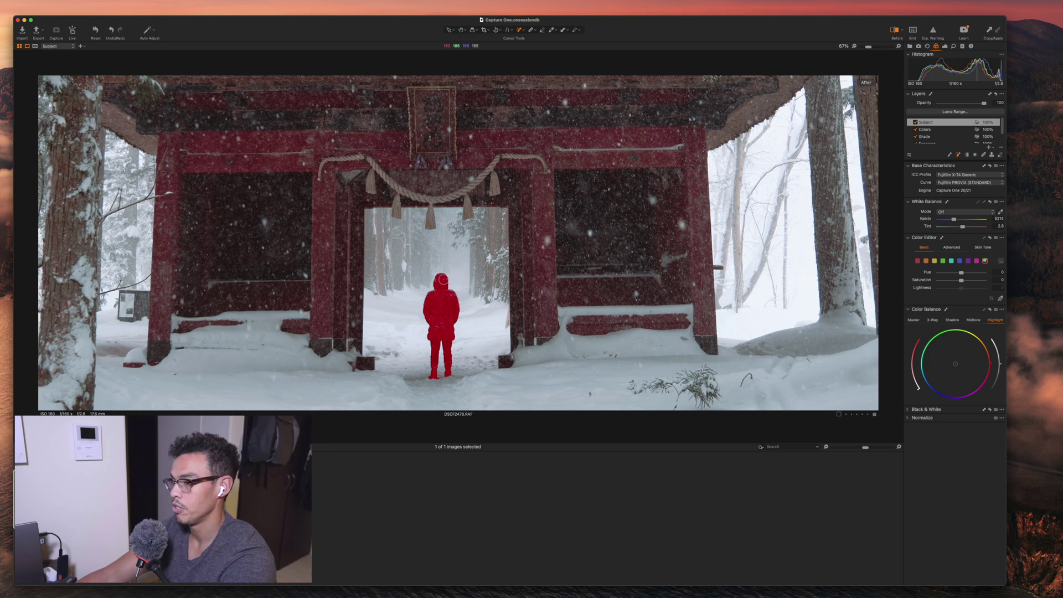
pyautogui.press('super+0')
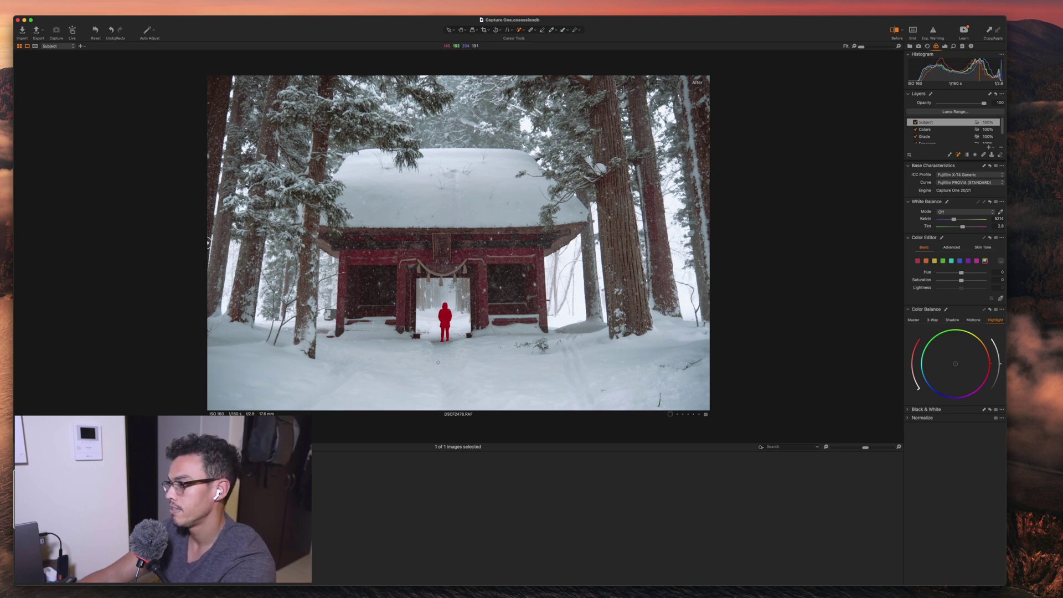
pyautogui.press('m')
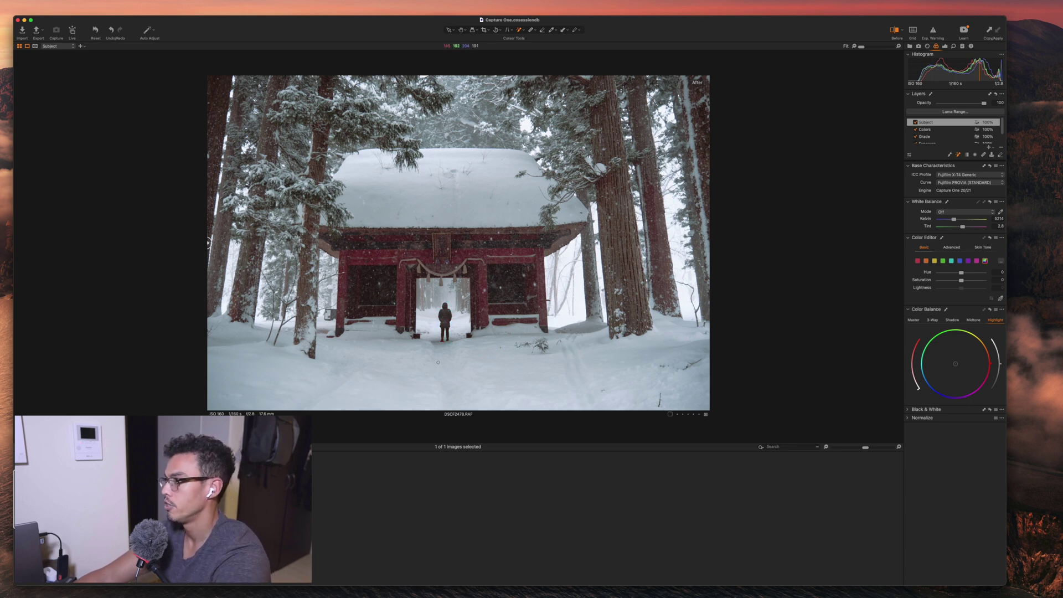
# Step: Set the Subject layer's exposure to 0.13, contrast to 9 and clarity to 26, and reset the trial Dehaze amount to 0
pyautogui.click(944, 47)
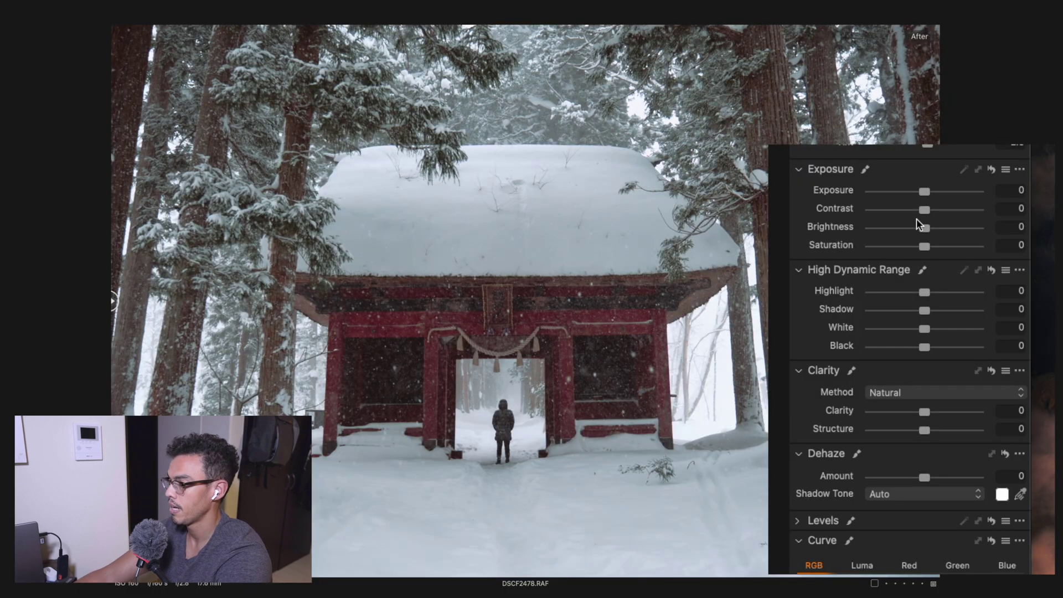
pyautogui.moveTo(923, 191); pyautogui.dragTo(934, 213)
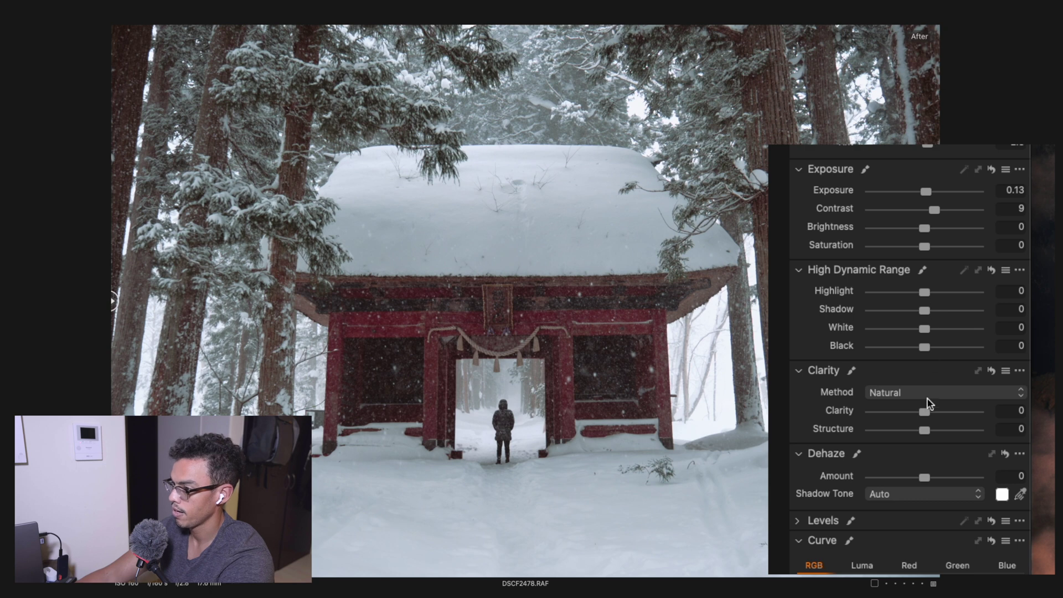
pyautogui.moveTo(927, 414); pyautogui.dragTo(936, 415)
pyautogui.moveTo(925, 477); pyautogui.dragTo(939, 477)
pyautogui.doubleClick(935, 477)
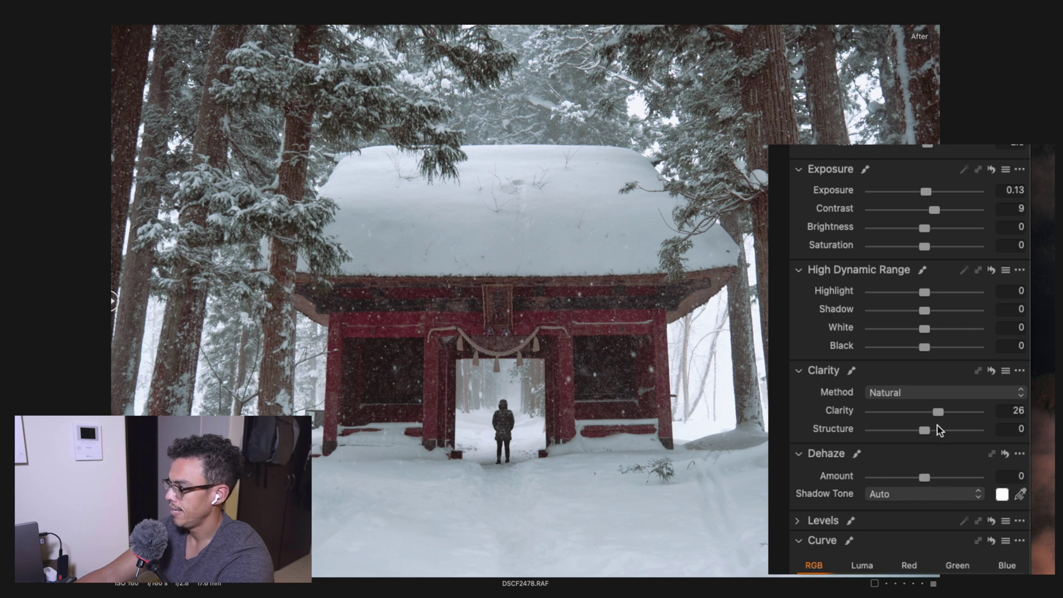
# Step: Lift the Subject layer's shadows to 7, set its exposure to 0.26 and strengthen its clarity further
pyautogui.moveTo(930, 311); pyautogui.dragTo(934, 310)
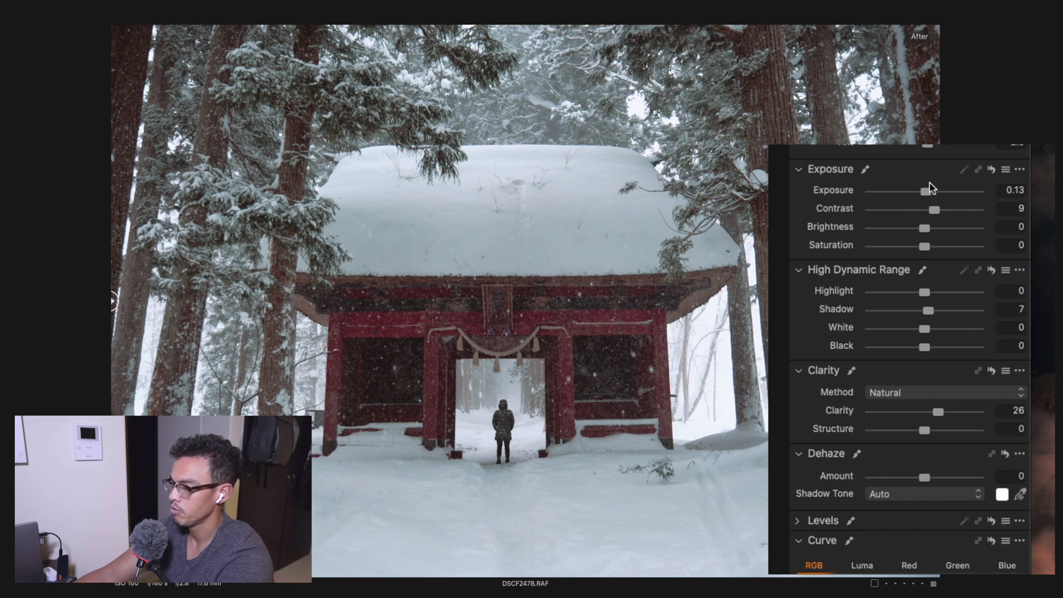
pyautogui.moveTo(931, 192); pyautogui.dragTo(933, 195)
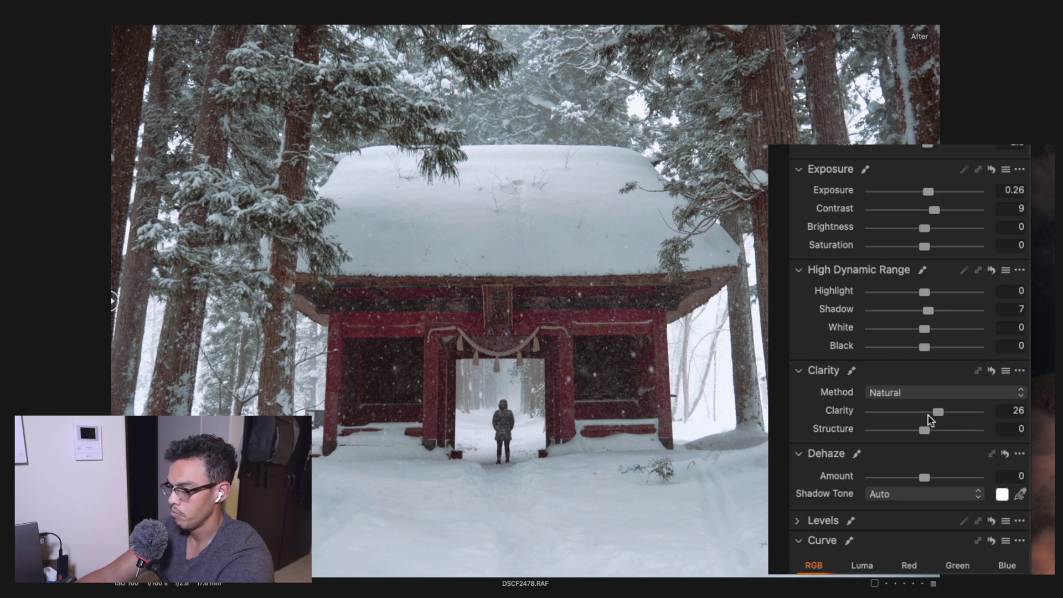
pyautogui.moveTo(935, 412)
pyautogui.mouseDown()
pyautogui.moveTo(955, 410)
pyautogui.moveTo(945, 414)
pyautogui.mouseUp()
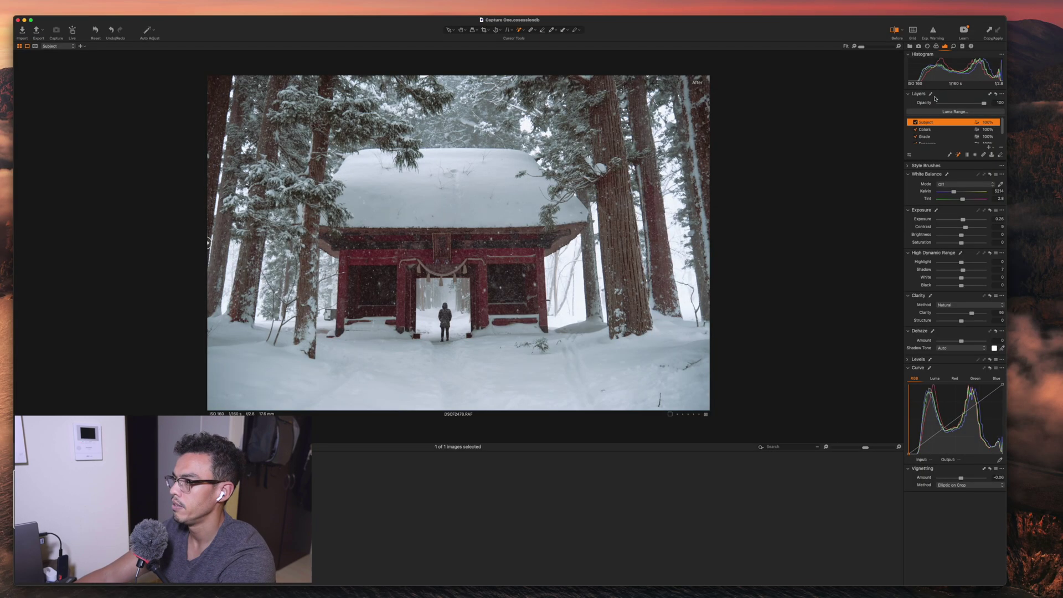
# Step: Compare the photo without and with the Subject layer, and sweep the split before/after divider off the image
pyautogui.click(914, 122)
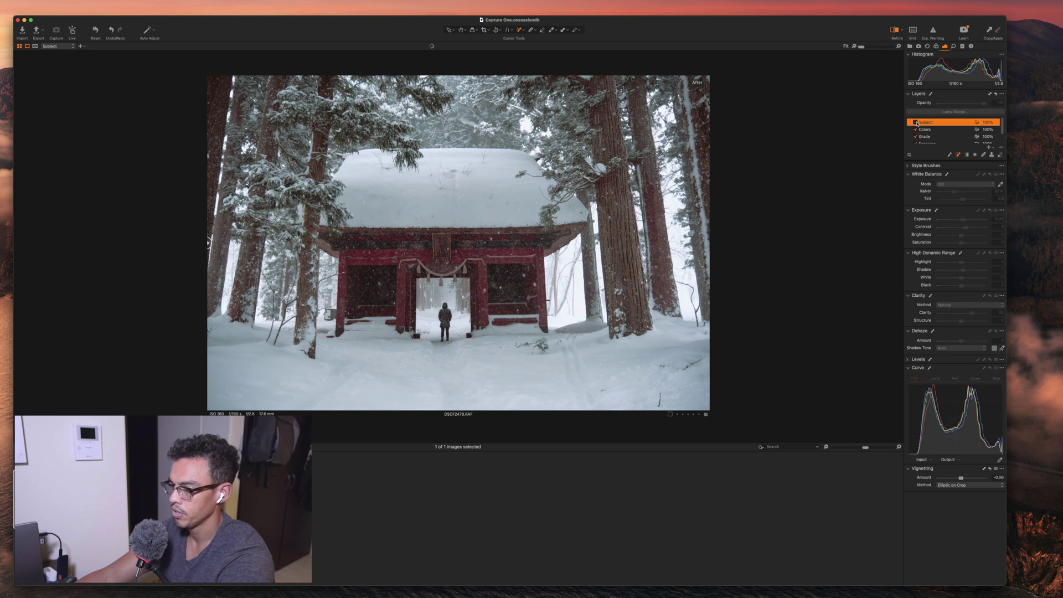
pyautogui.click(915, 123)
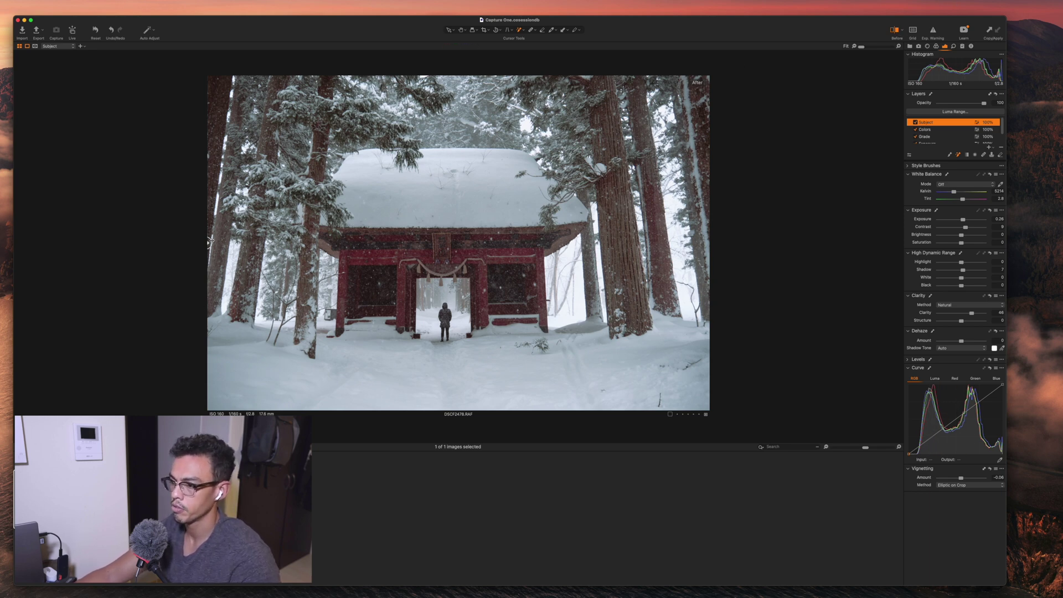
pyautogui.moveTo(218, 240); pyautogui.dragTo(96, 209)
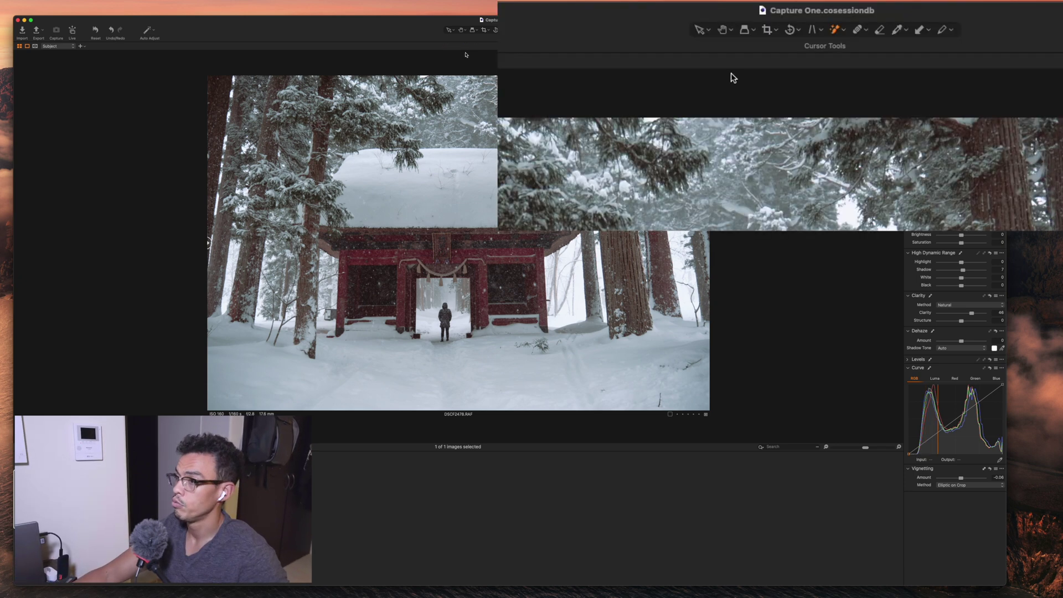
# Step: Straighten the temple gate with vertical keystone correction, aligning both guides to the gate's outer pillars, and apply it
pyautogui.click(815, 31)
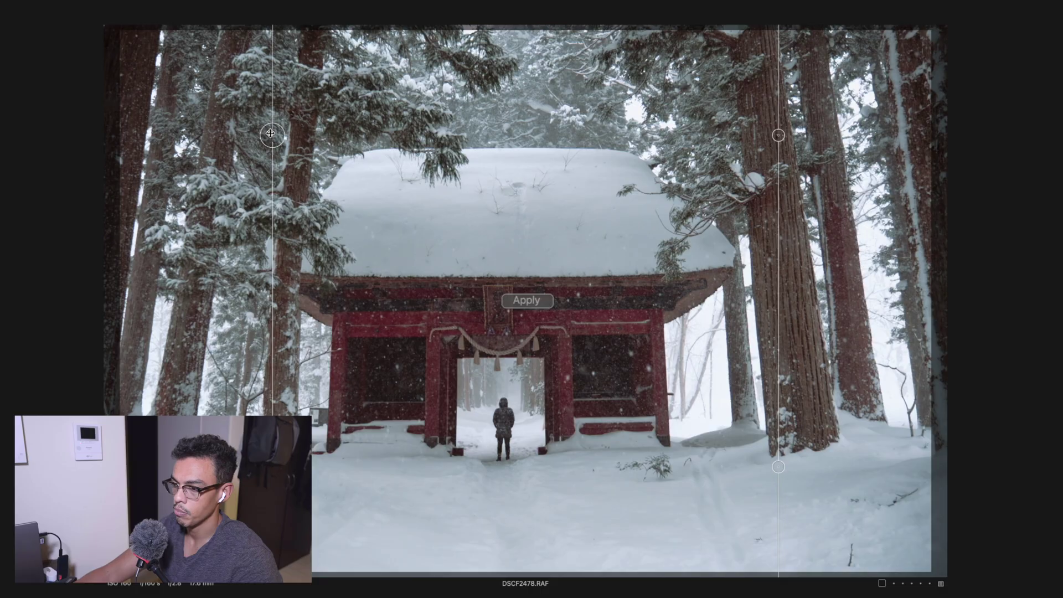
pyautogui.moveTo(305, 143); pyautogui.dragTo(336, 265)
pyautogui.moveTo(323, 338)
pyautogui.mouseDown()
pyautogui.moveTo(330, 299)
pyautogui.moveTo(332, 322)
pyautogui.mouseUp()
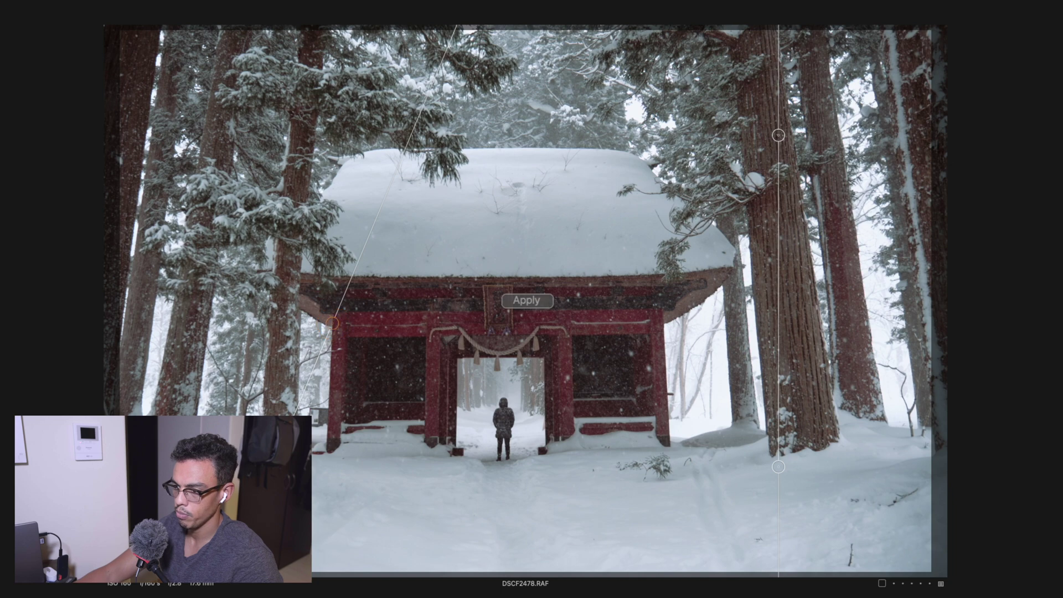
pyautogui.moveTo(278, 452); pyautogui.dragTo(325, 452)
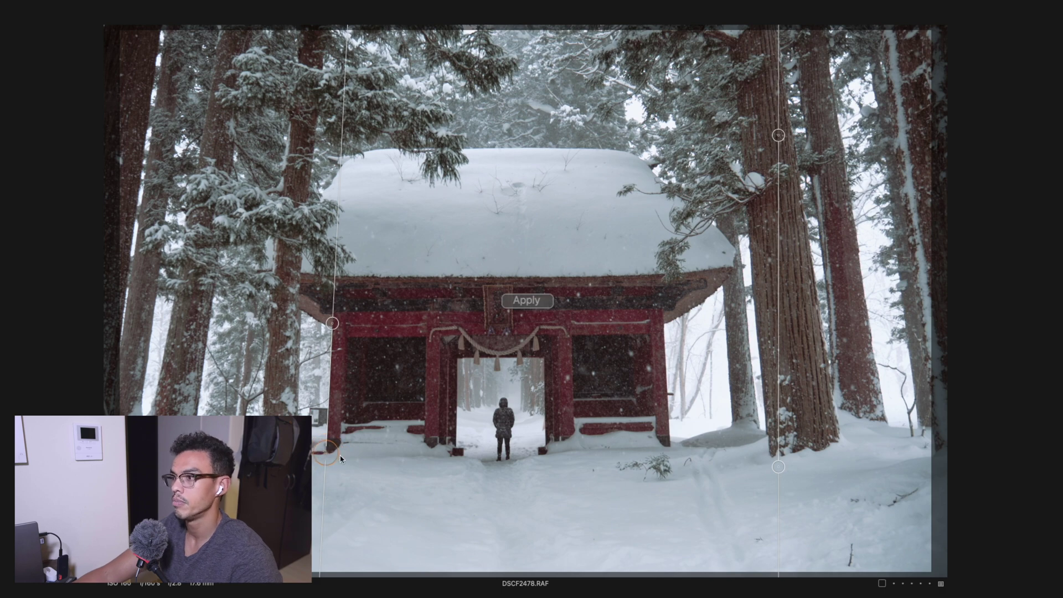
pyautogui.moveTo(778, 135); pyautogui.dragTo(664, 323)
pyautogui.moveTo(778, 466); pyautogui.dragTo(671, 468)
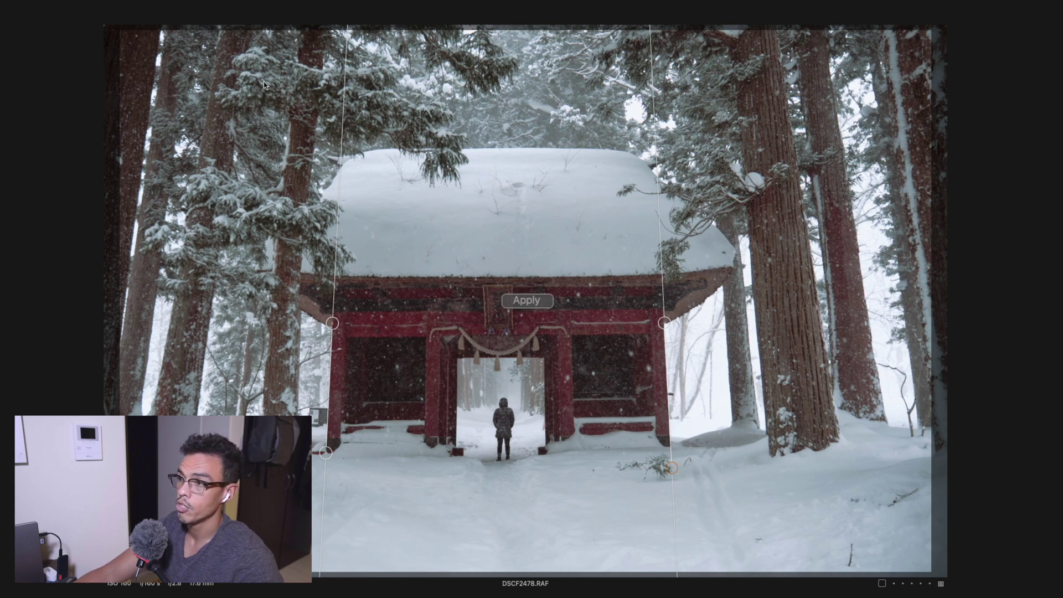
pyautogui.click(532, 306)
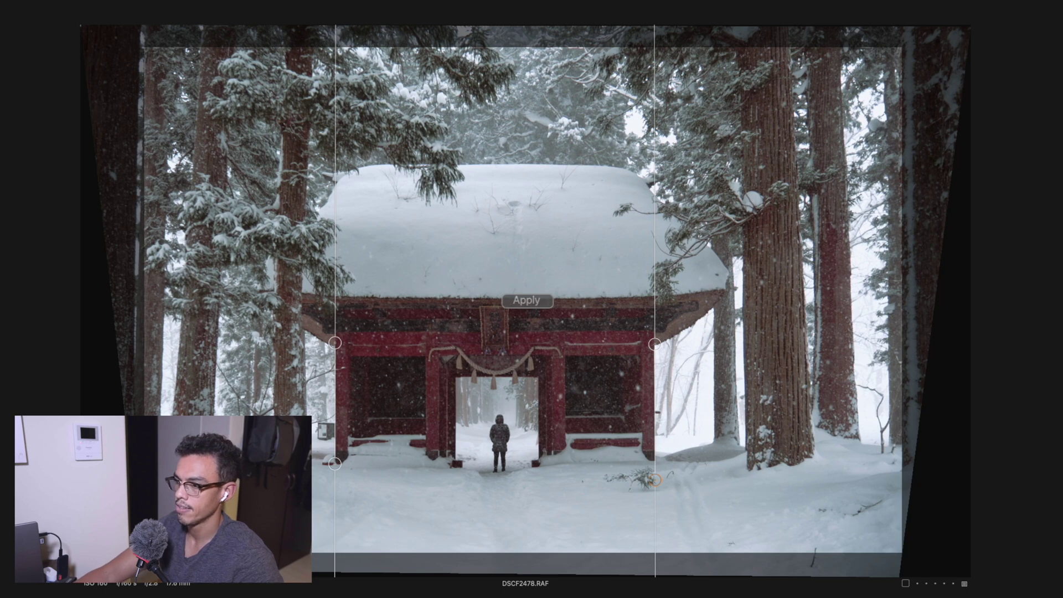
pyautogui.press('v')
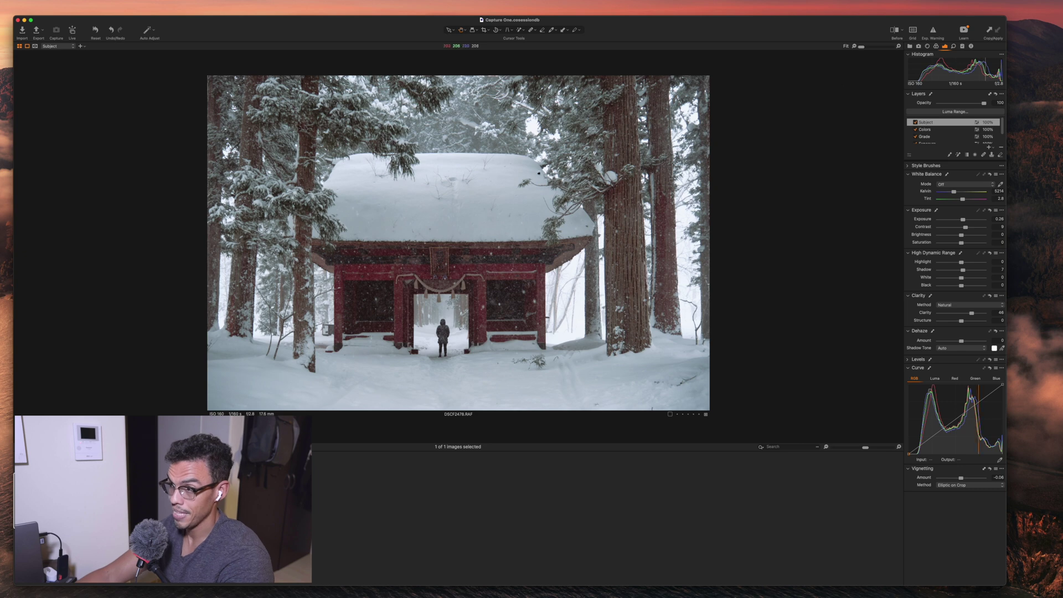
pyautogui.click(511, 32)
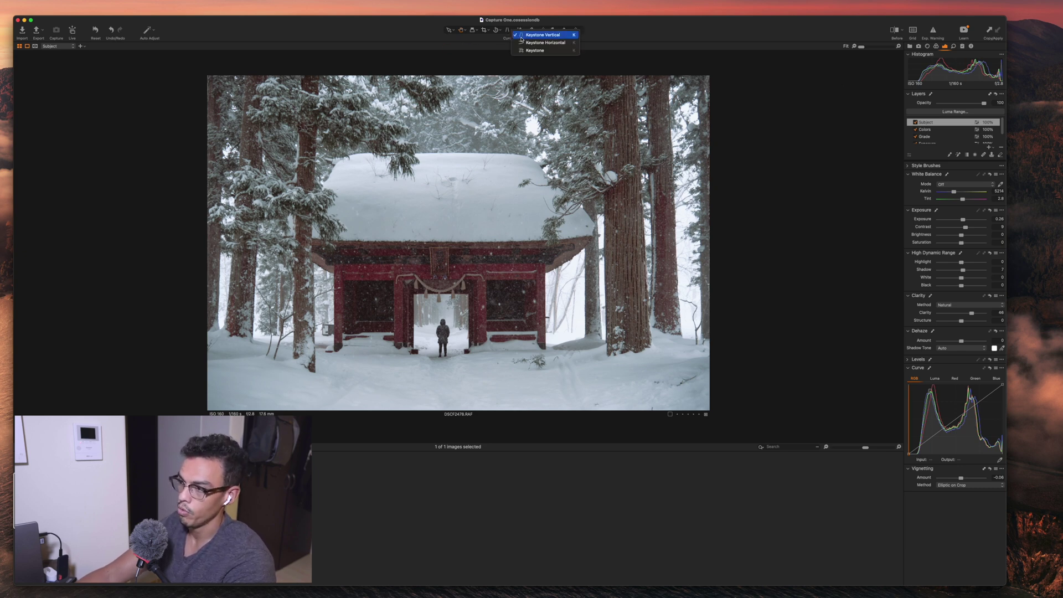
pyautogui.click(535, 50)
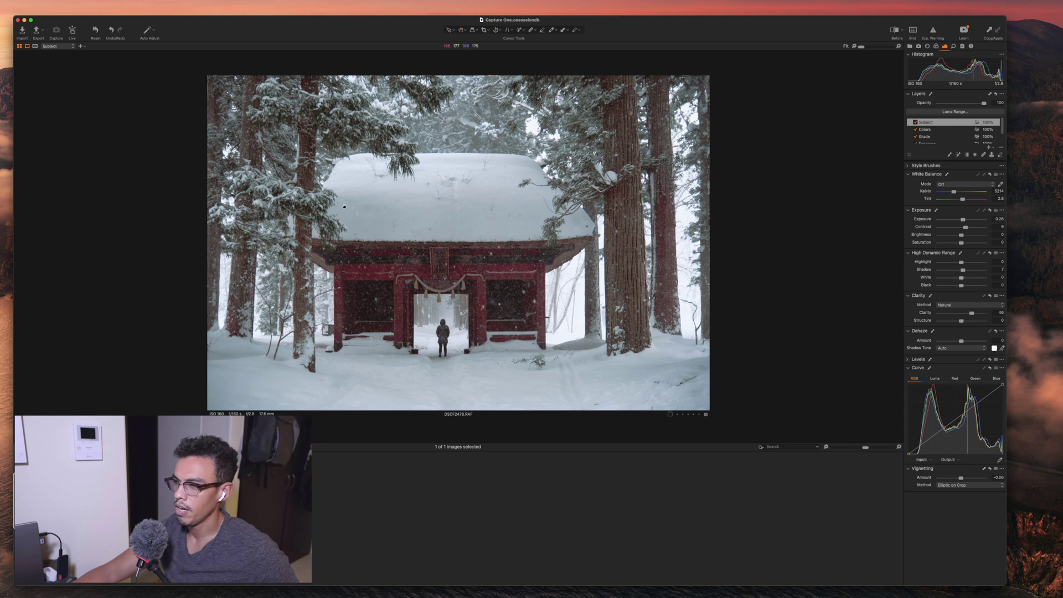
# Step: Set the Exposure layer's white balance tint to 4.4 and fine-tune the midtone color saturation in the Grade layer's Color Balance
pyautogui.click(927, 142)
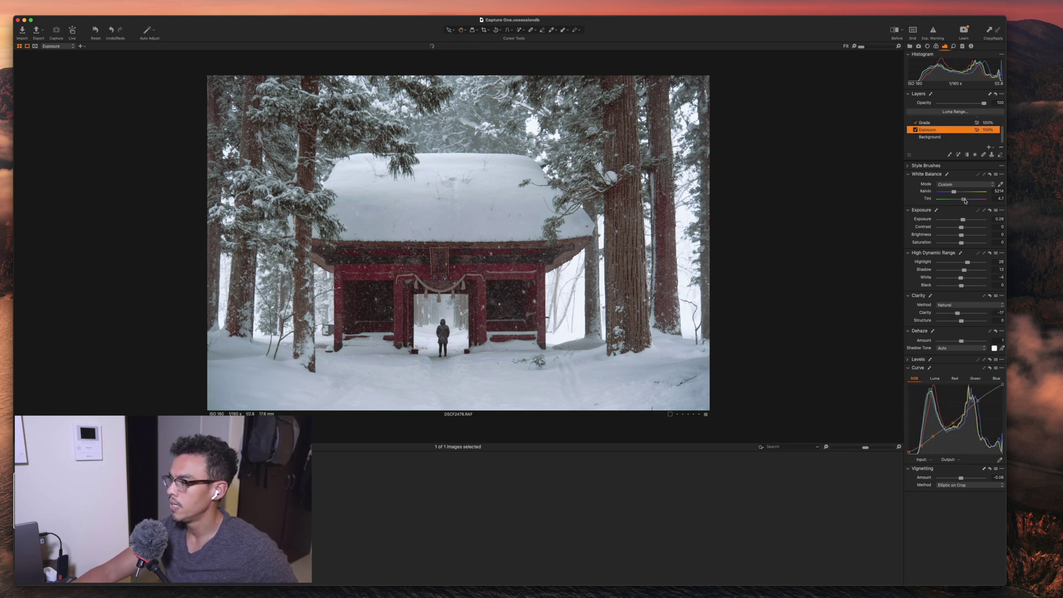
pyautogui.click(934, 124)
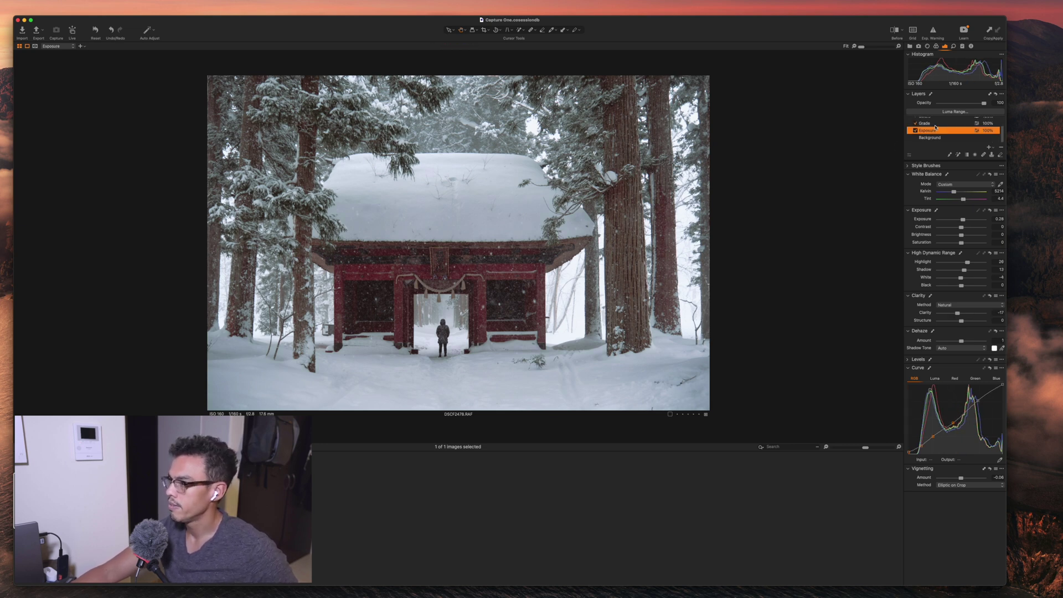
pyautogui.click(936, 47)
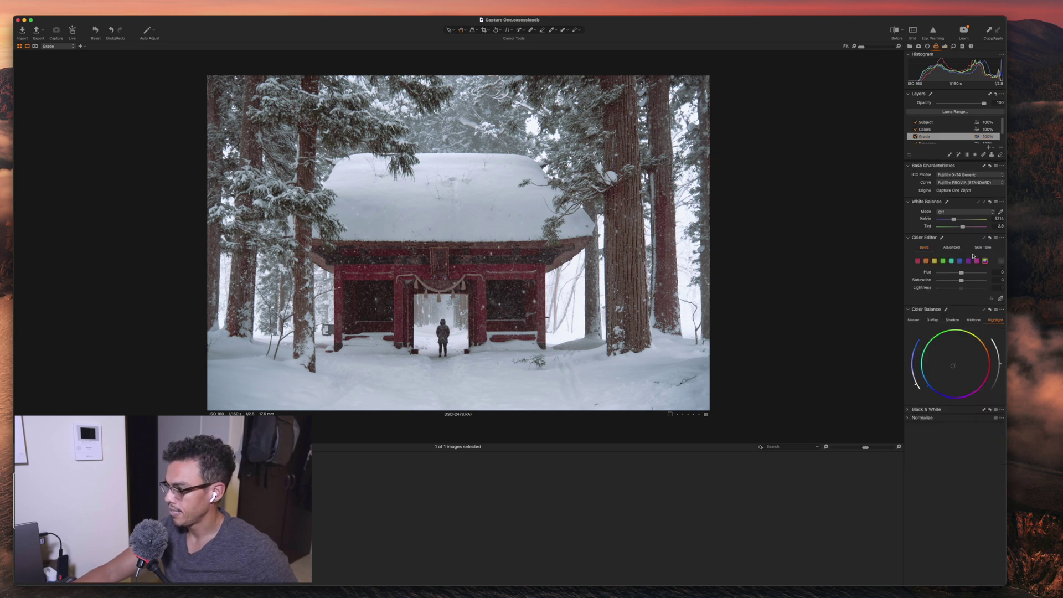
pyautogui.click(952, 320)
pyautogui.click(972, 321)
pyautogui.moveTo(914, 383); pyautogui.dragTo(915, 385)
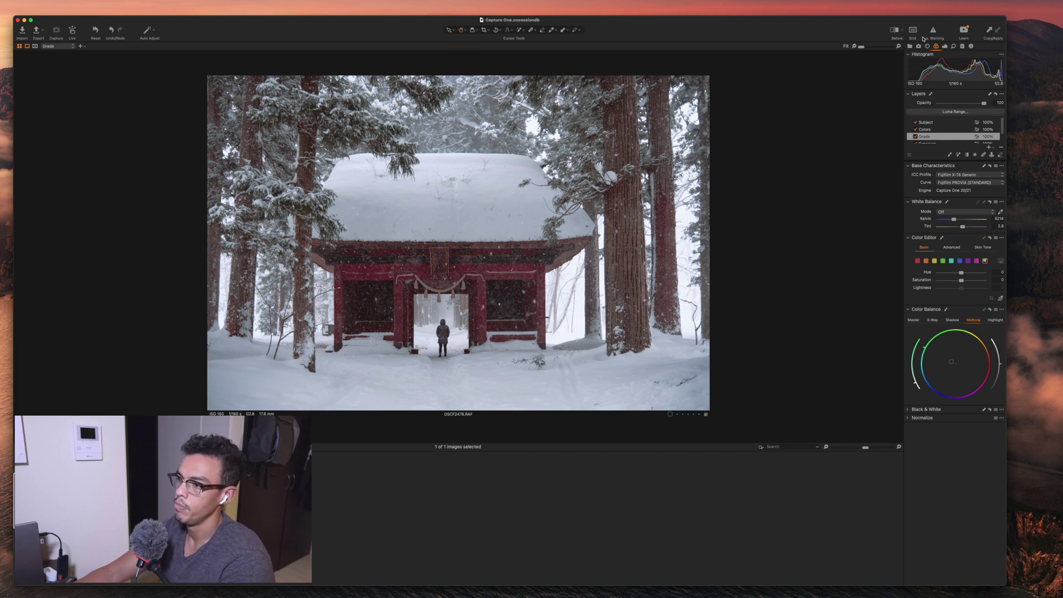
# Step: Compare the photo before and after editing by sweeping the split divider across the image
pyautogui.click(895, 31)
pyautogui.moveTo(458, 243); pyautogui.dragTo(61, 218)
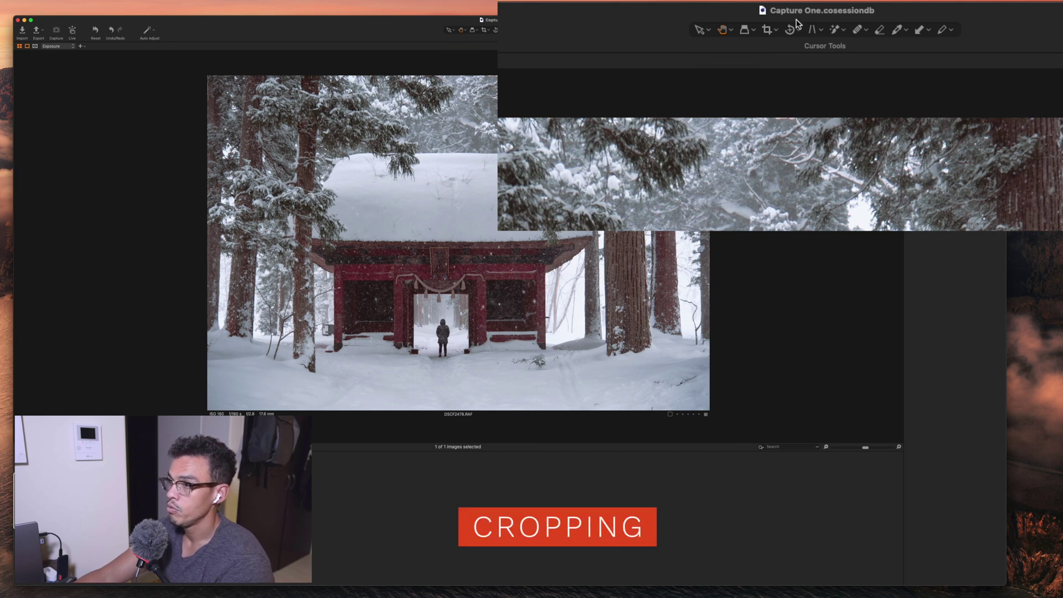
# Step: Crop the photo to a 4x5 ratio at full height, shift the crop to center the person, and view the cropped result
pyautogui.click(766, 30)
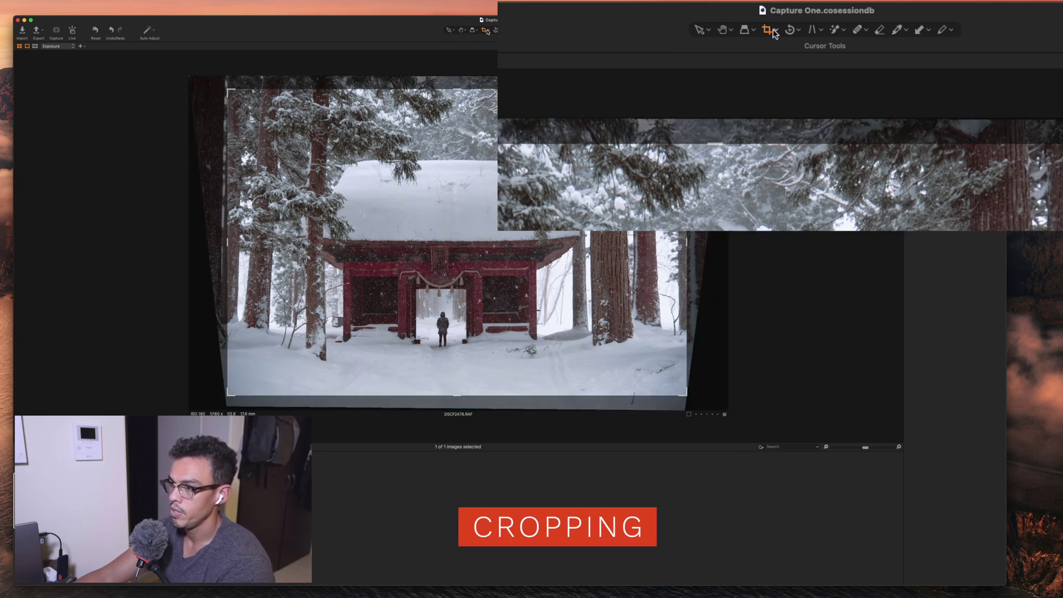
pyautogui.click(775, 29)
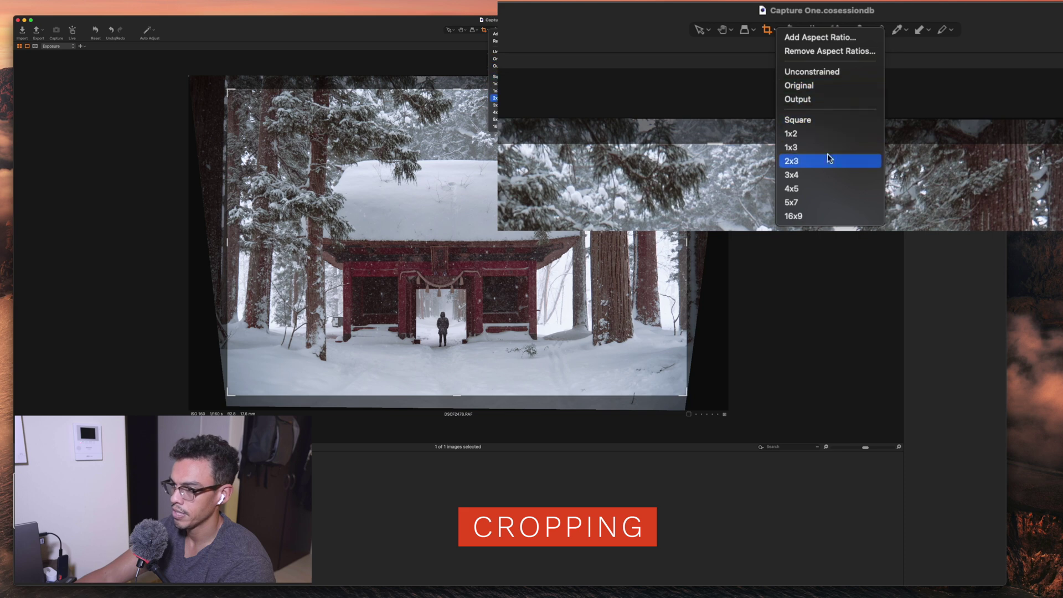
pyautogui.click(818, 191)
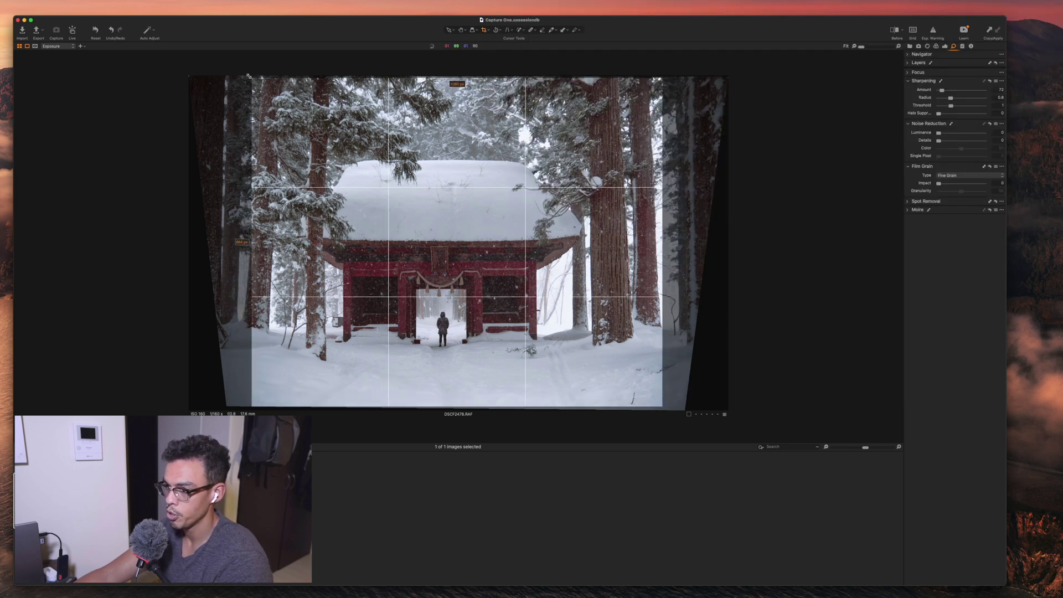
pyautogui.moveTo(397, 143); pyautogui.dragTo(384, 144)
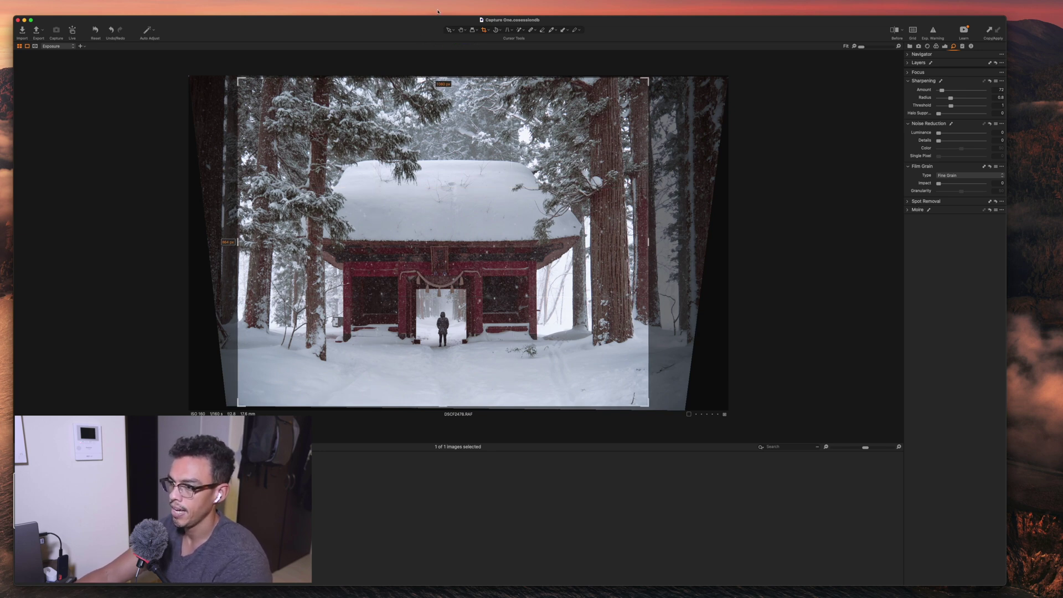
pyautogui.click(461, 31)
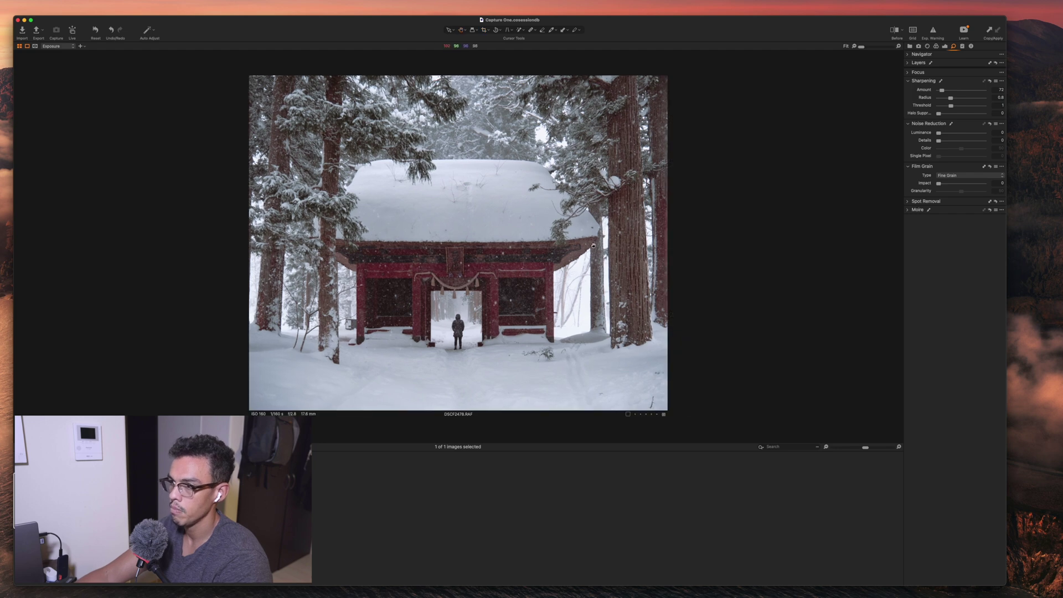
pyautogui.click(490, 32)
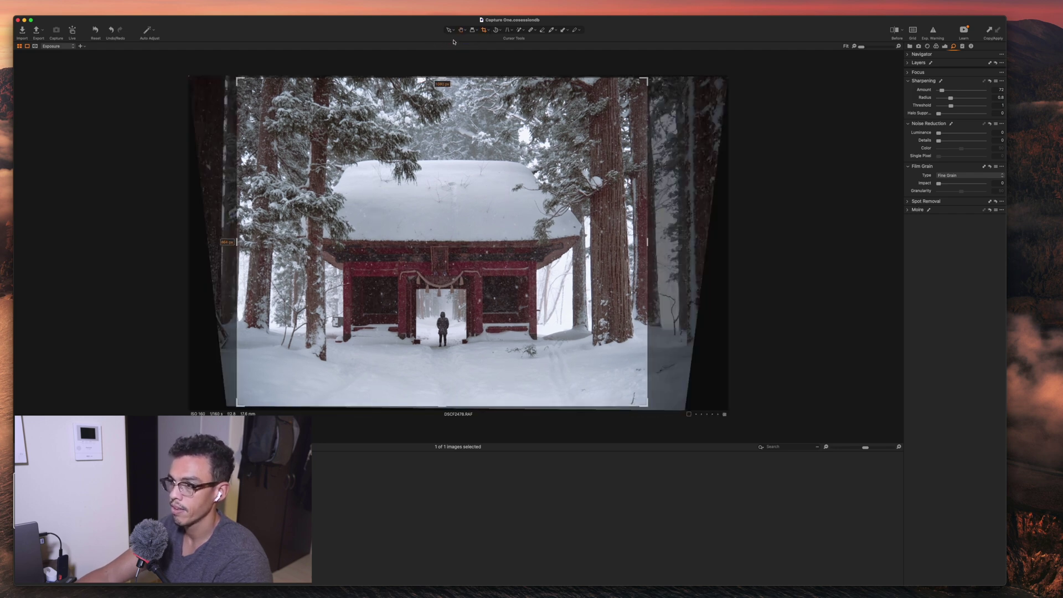
pyautogui.click(462, 30)
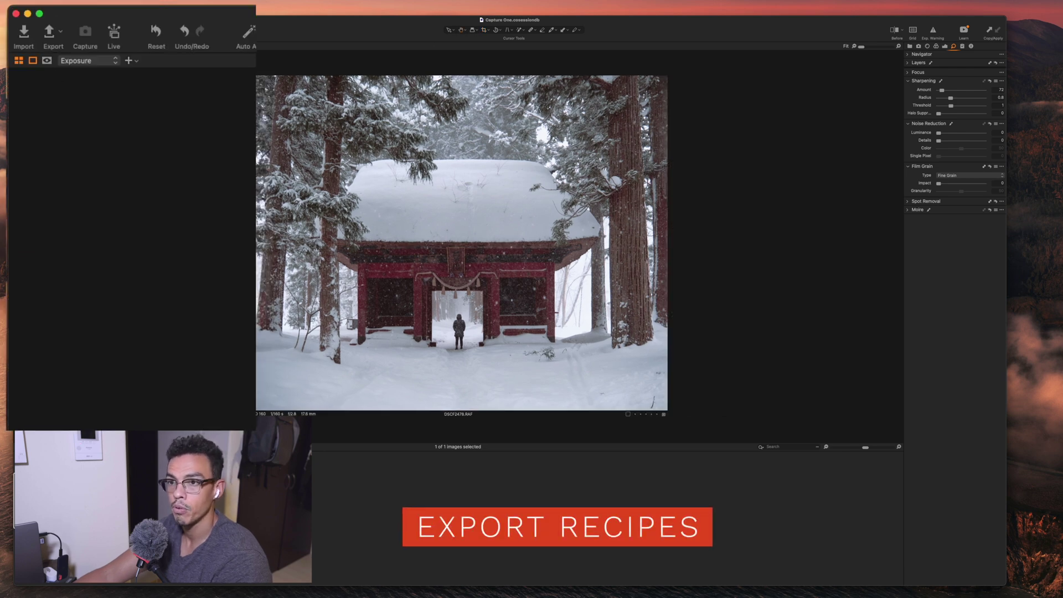
# Step: Look through the export recipes and export the photo with the JPEG - Instagram optimized recipe, 1080 px wide at quality 100
pyautogui.click(49, 31)
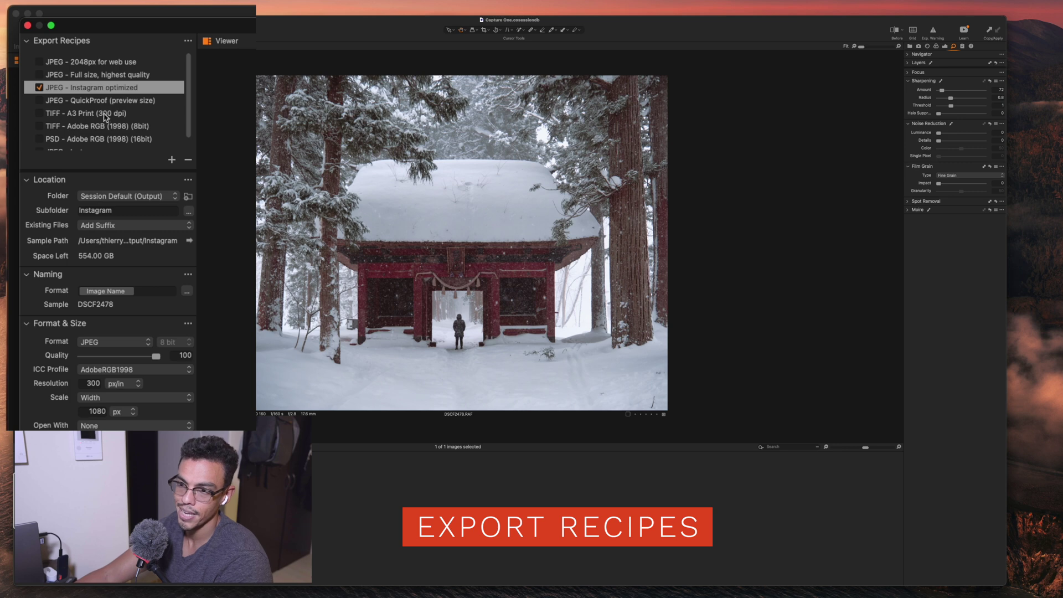
pyautogui.scroll(-1, 105, 100)
pyautogui.scroll(1, 101, 113)
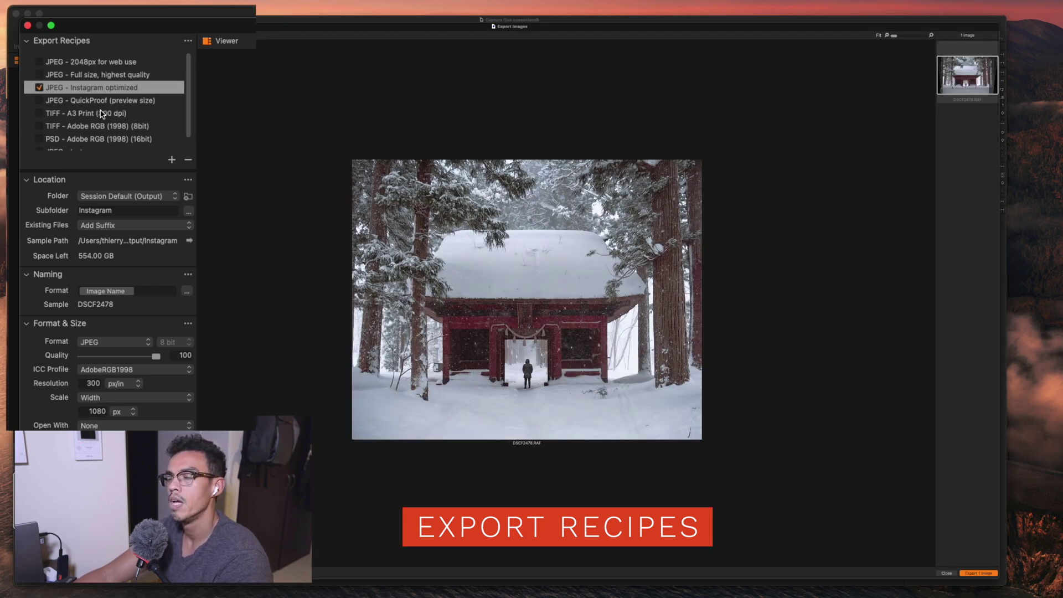
pyautogui.scroll(-1, 101, 114)
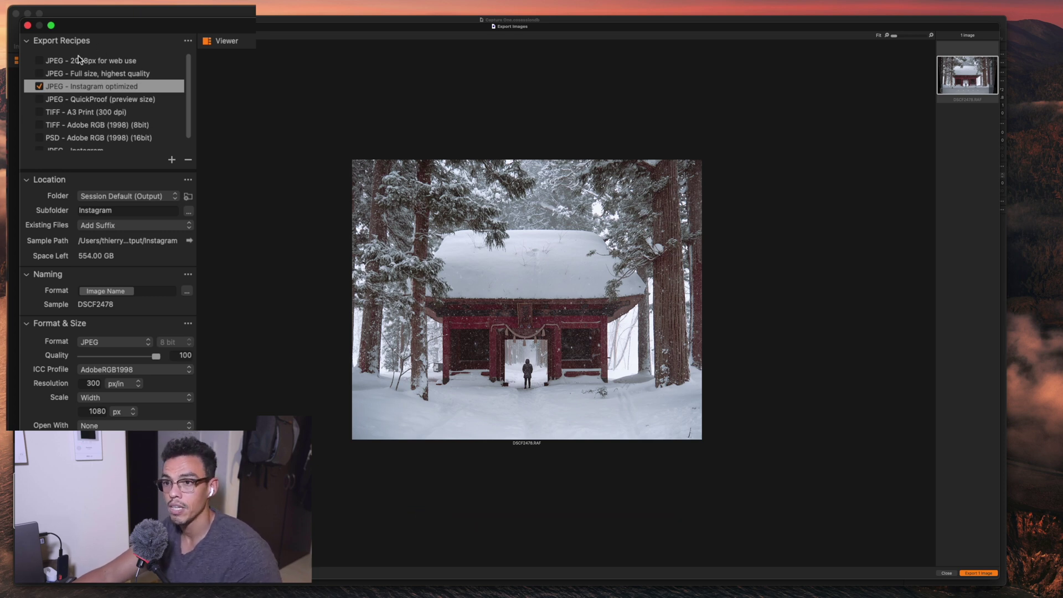
pyautogui.moveTo(79, 59)
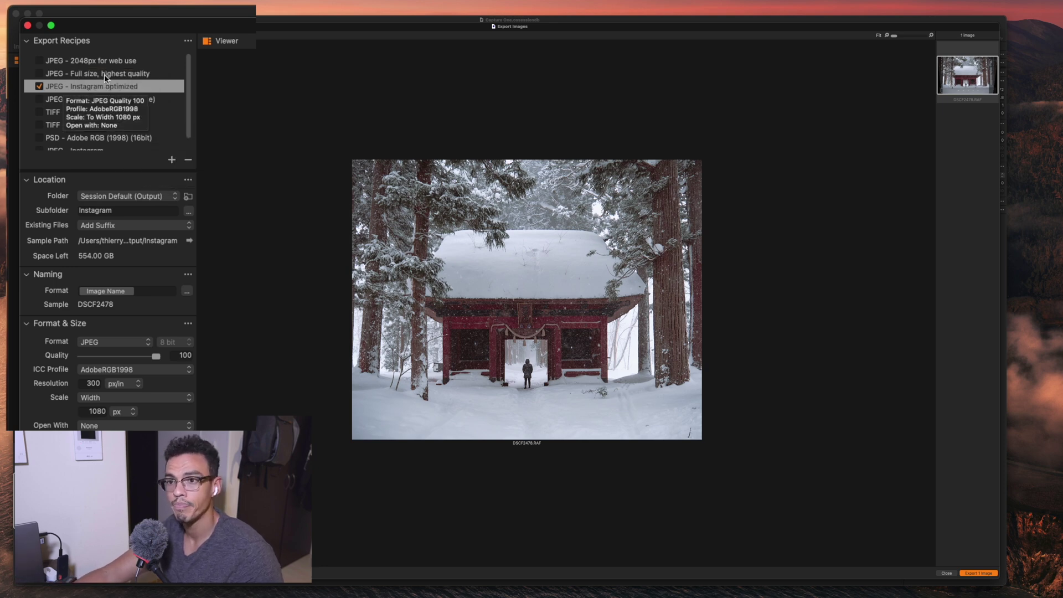
pyautogui.press('Down')
pyautogui.press('Down')
pyautogui.click(65, 61)
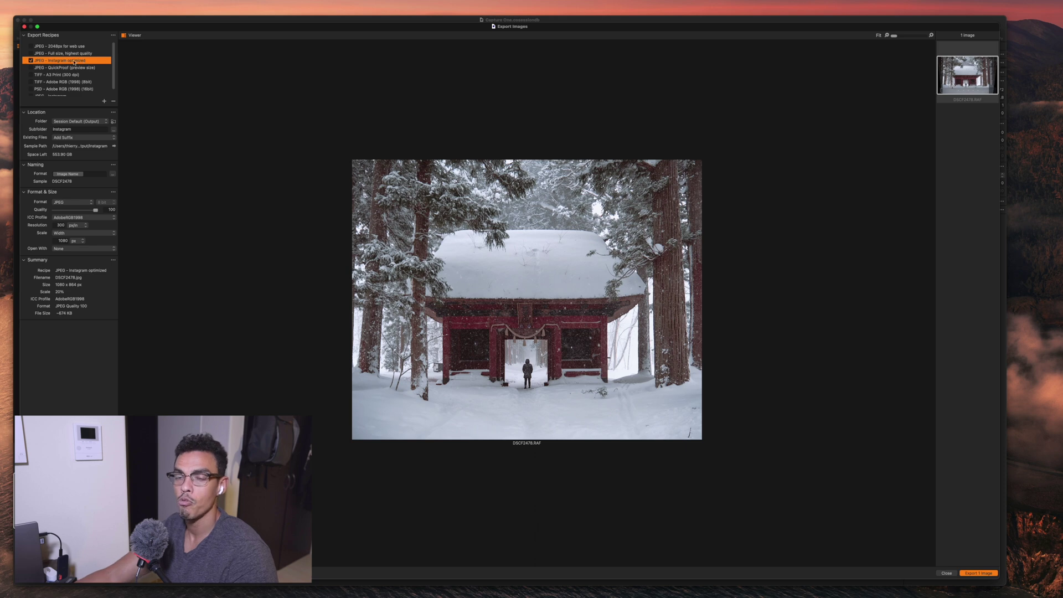
pyautogui.moveTo(63, 62)
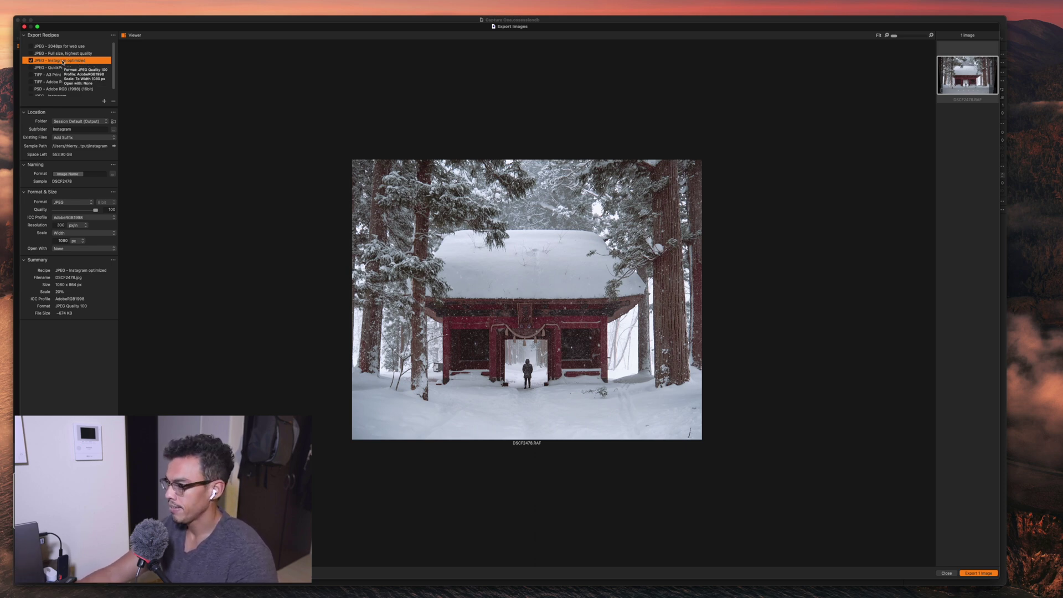
pyautogui.click(978, 573)
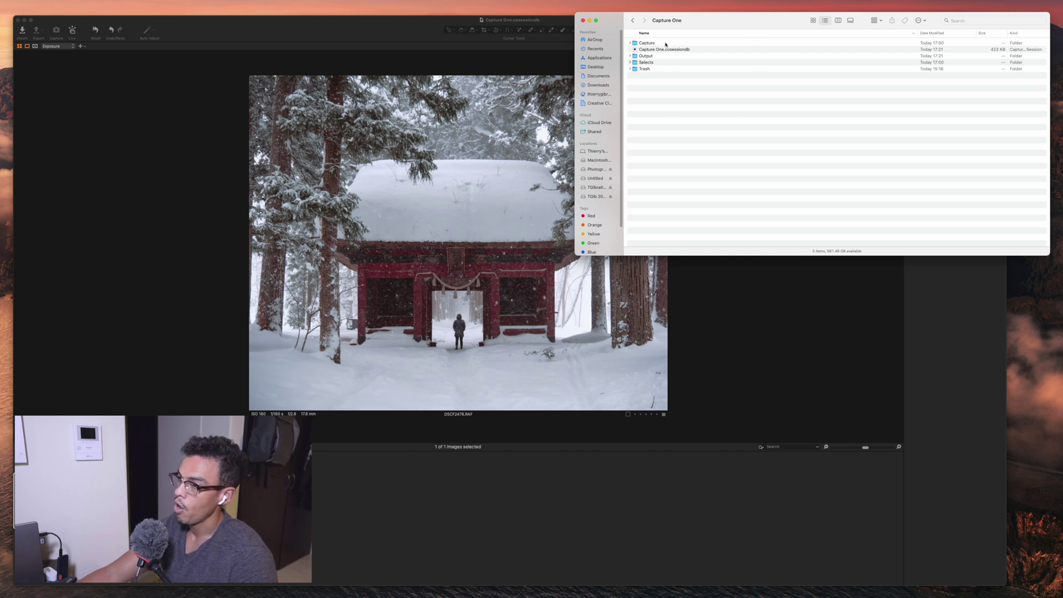
# Step: In Finder, open the session's Output/Instagram folder, open the exported DSCF2478.jpg and move its preview fully into view
pyautogui.click(651, 62)
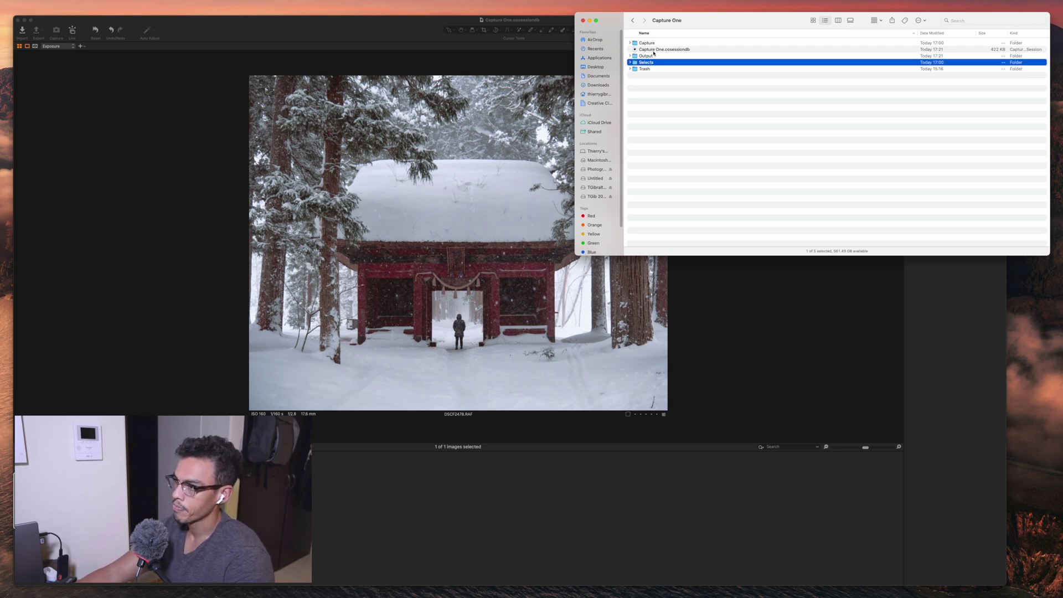
pyautogui.click(630, 56)
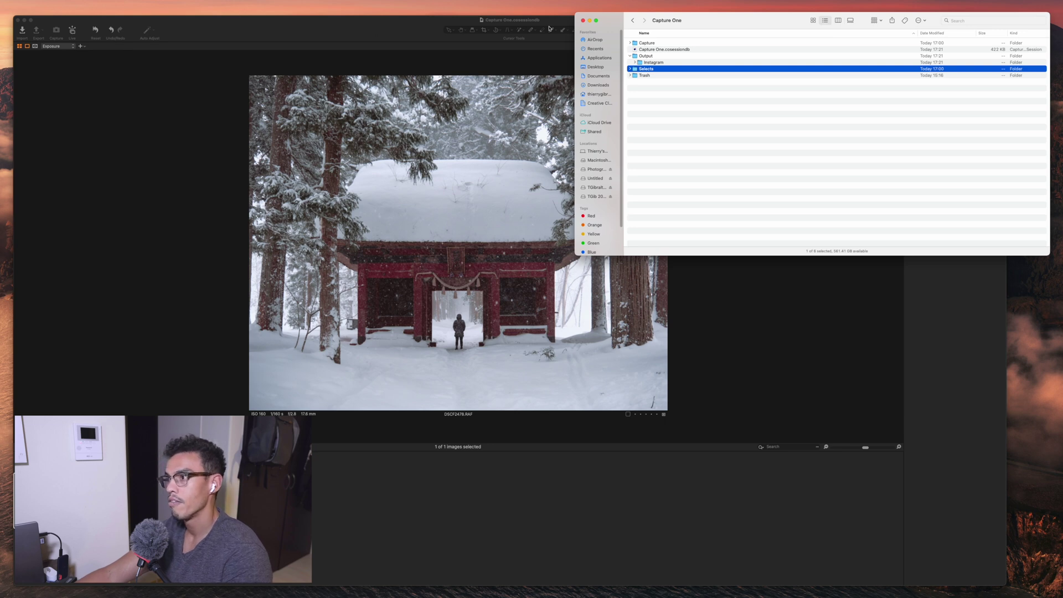
pyautogui.doubleClick(652, 63)
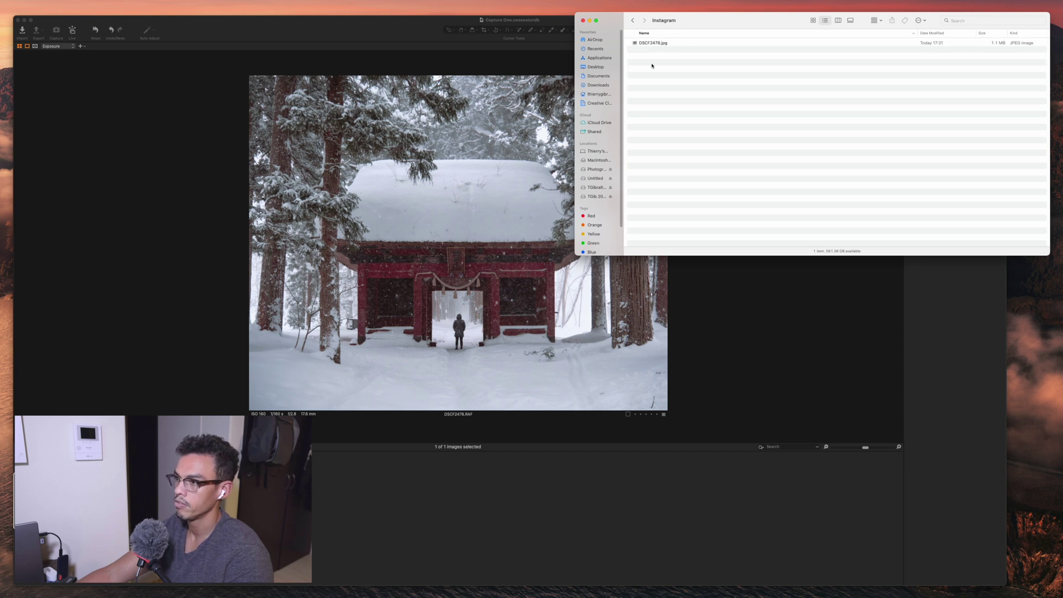
pyautogui.doubleClick(663, 42)
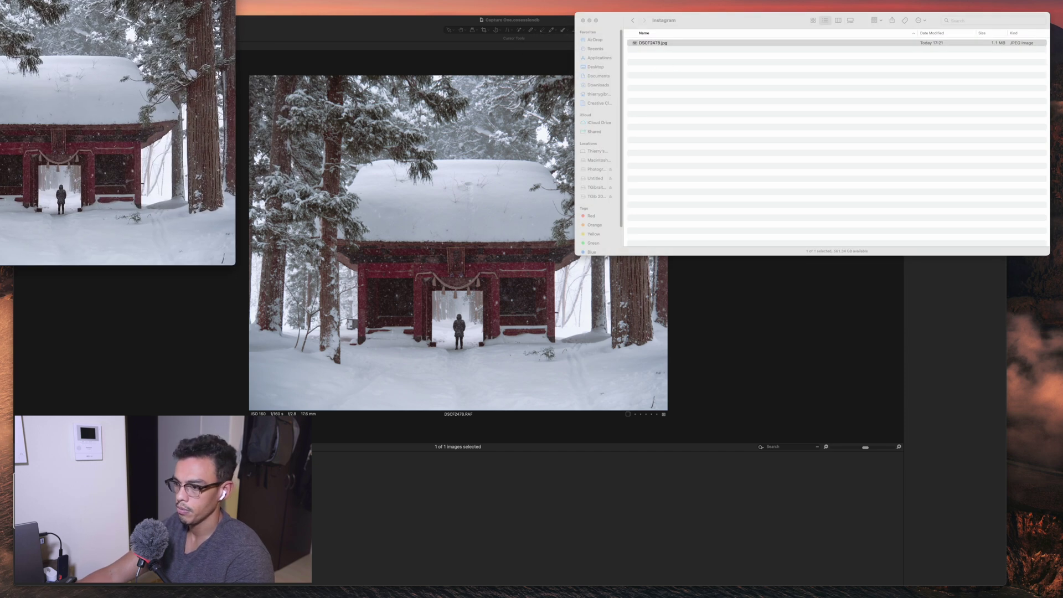
pyautogui.moveTo(0, 0); pyautogui.dragTo(278, 236)
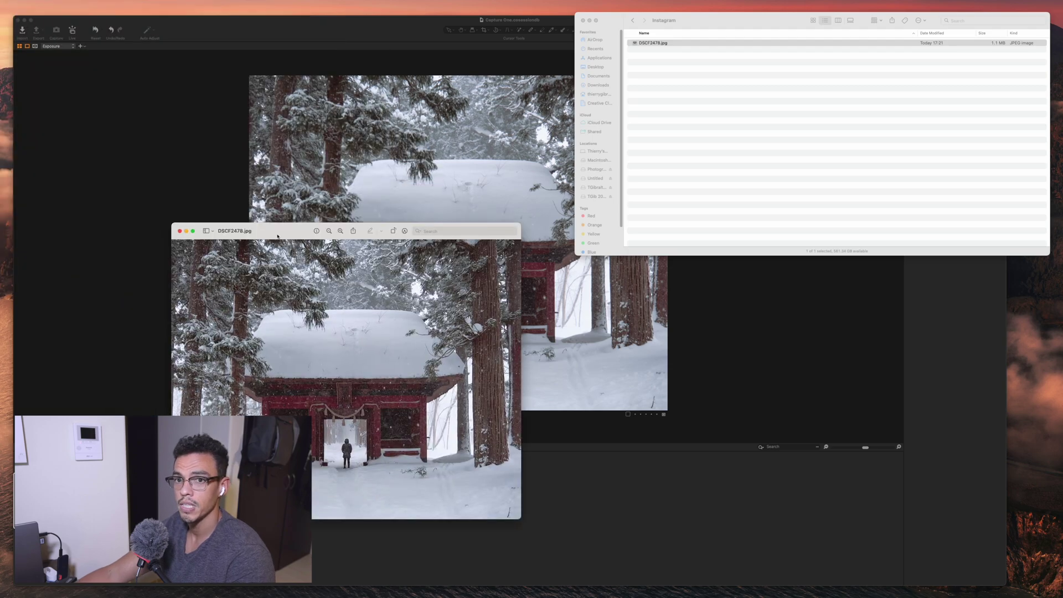